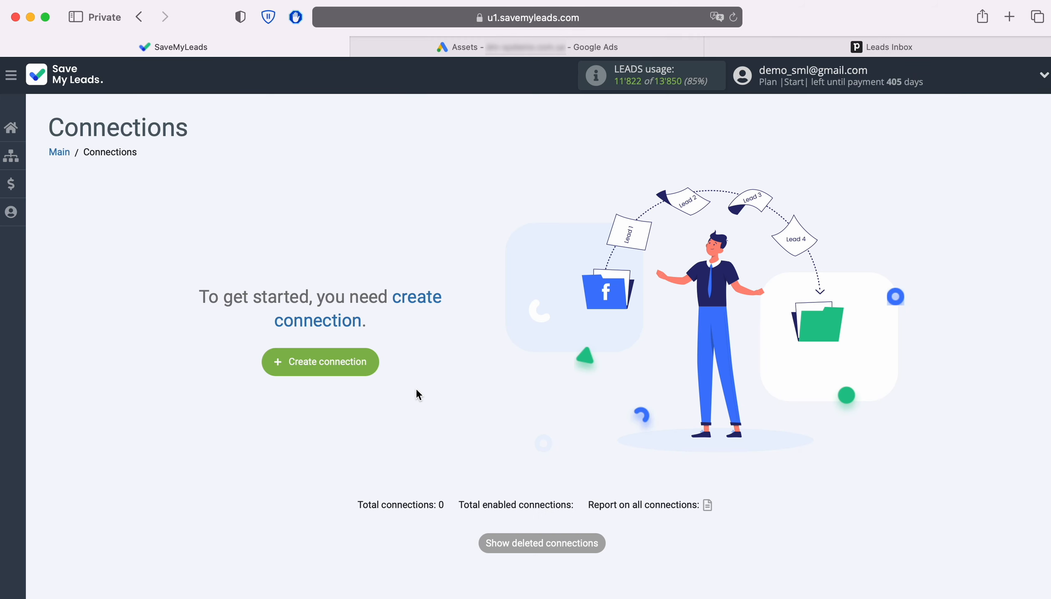
- Create a connection that takes leads from Google Lead Form and sends them to Pipedrive with the Create Deal action
click(368, 363)
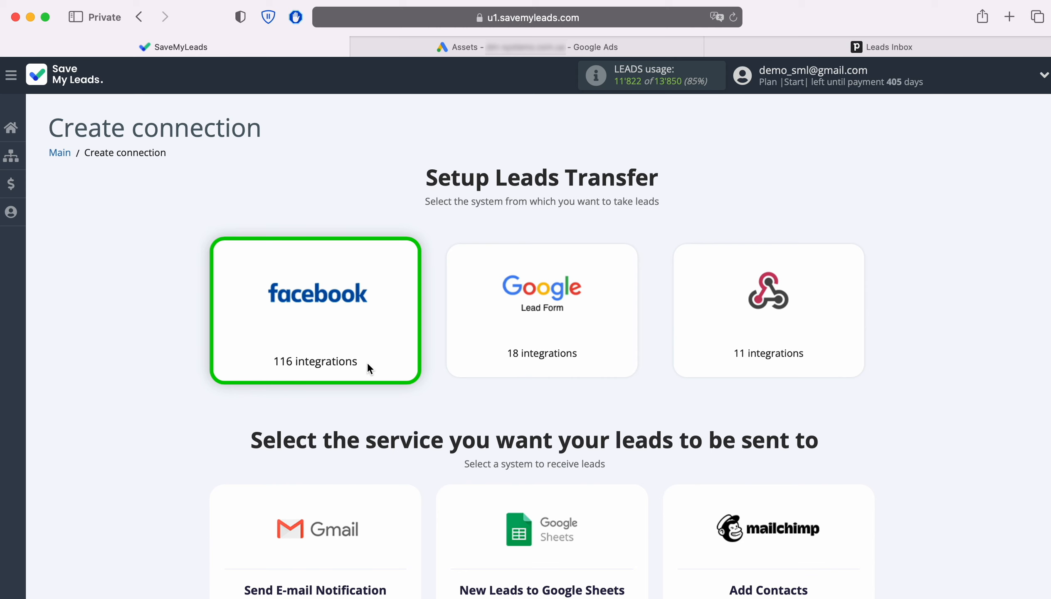
click(547, 333)
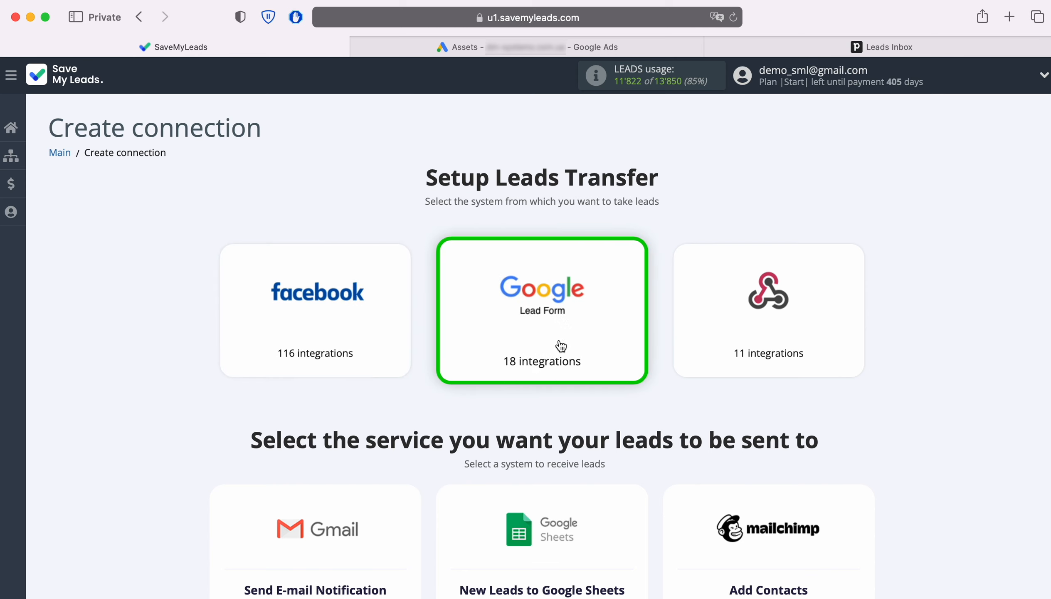
scroll(972, 392, down, 4)
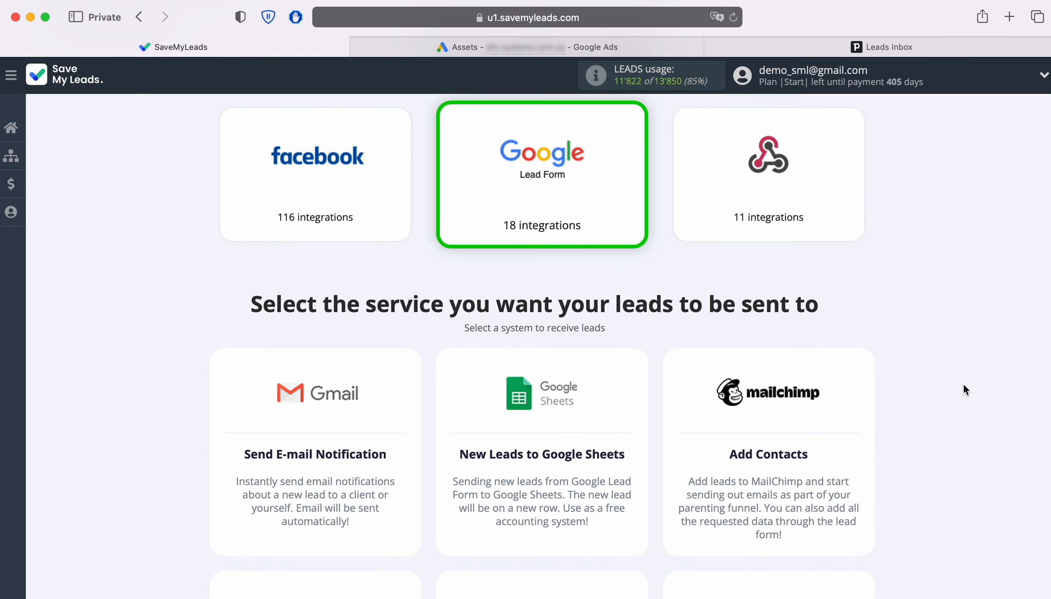
scroll(963, 384, down, 4)
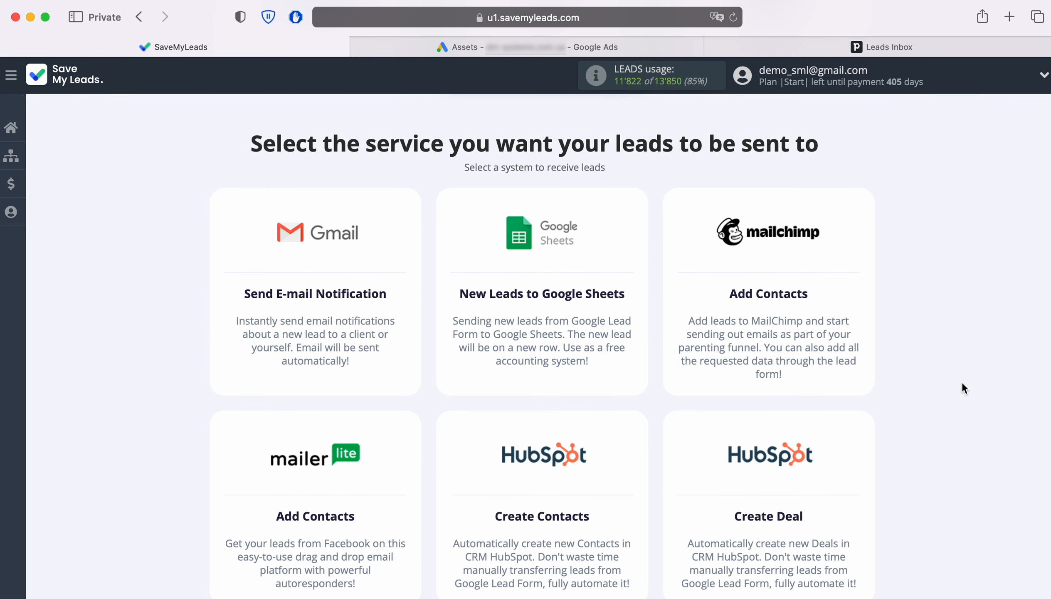
scroll(961, 383, down, 4)
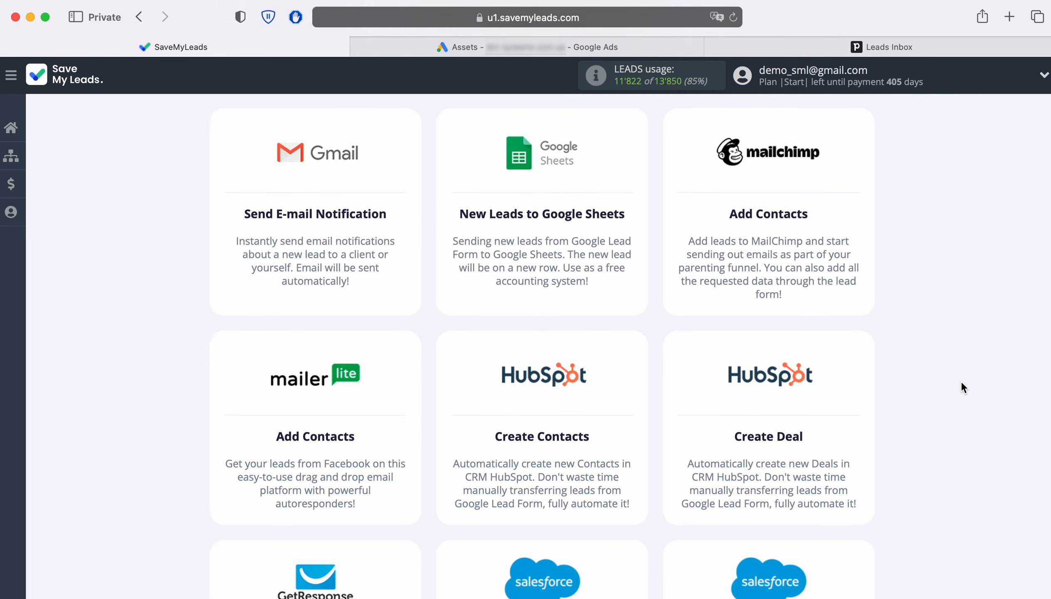
scroll(962, 383, down, 5)
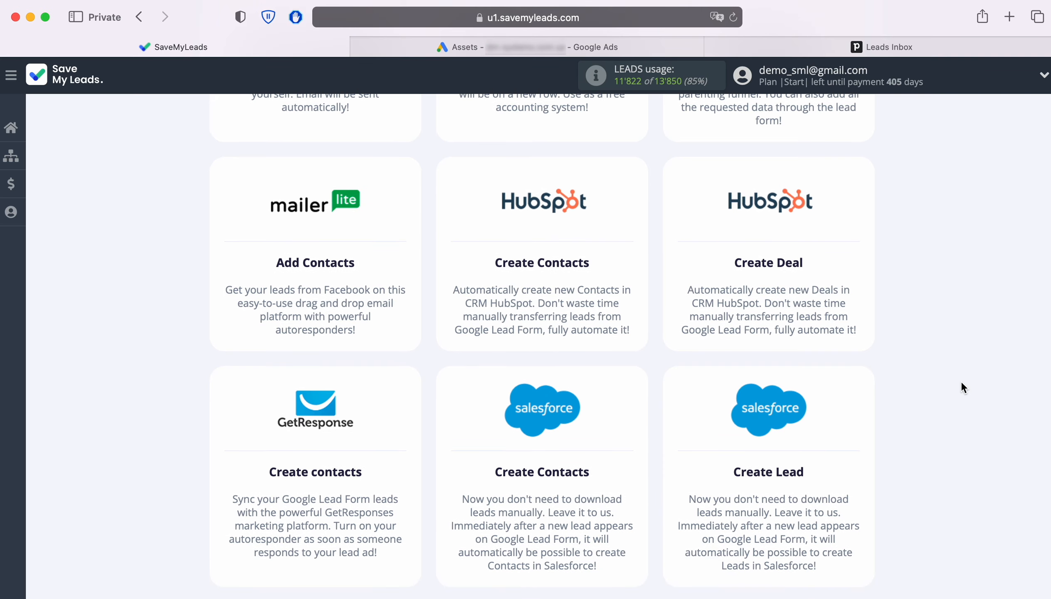
scroll(962, 382, down, 4)
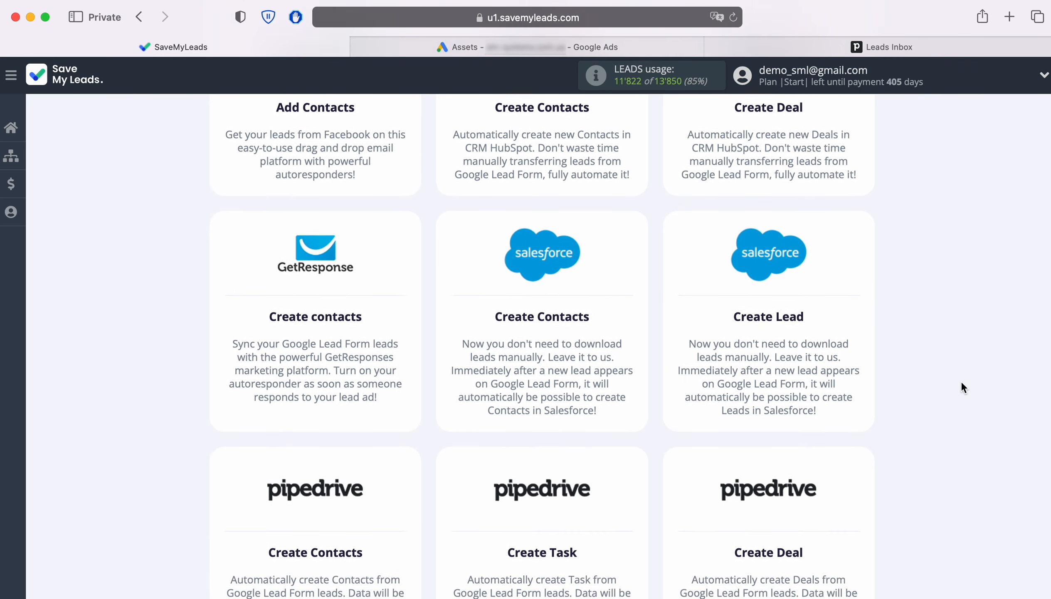
click(768, 437)
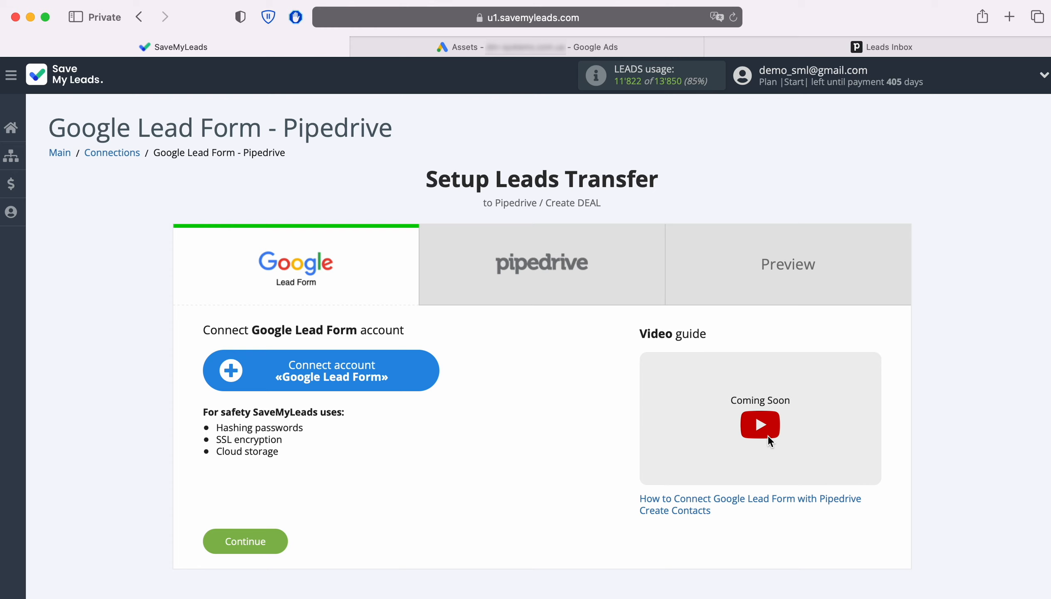
- Connect a Google Lead Form account under its suggested name and select it for the connection
click(429, 378)
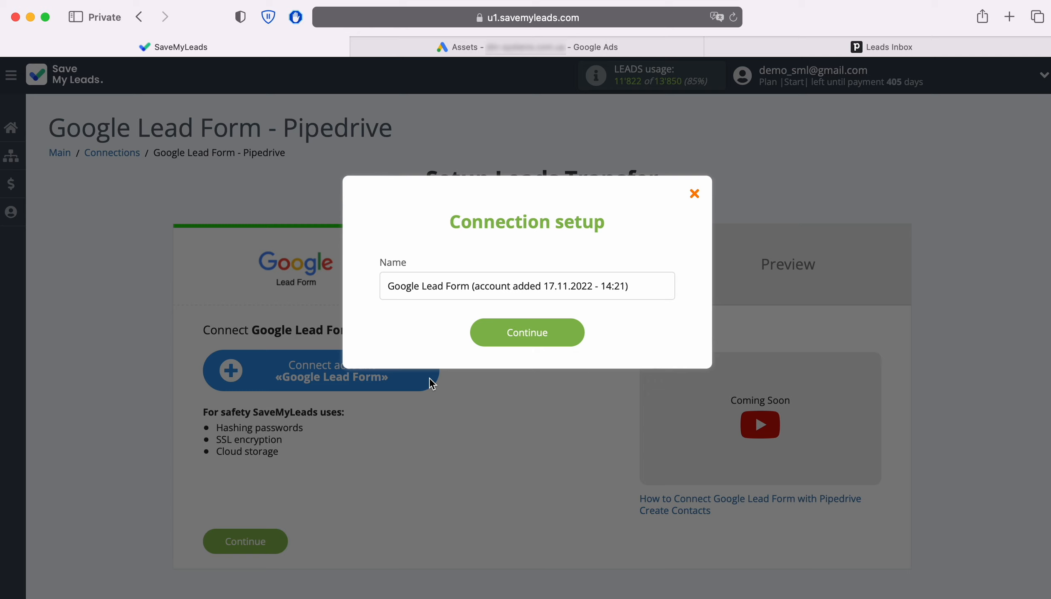
drag(644, 287, 383, 286)
click(389, 340)
click(572, 341)
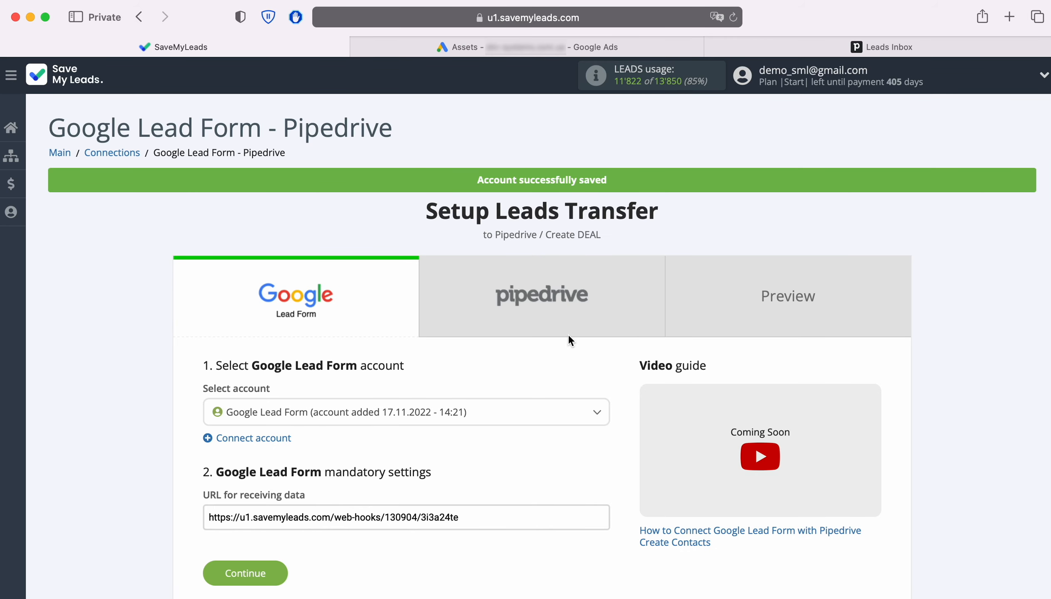
click(497, 413)
click(460, 466)
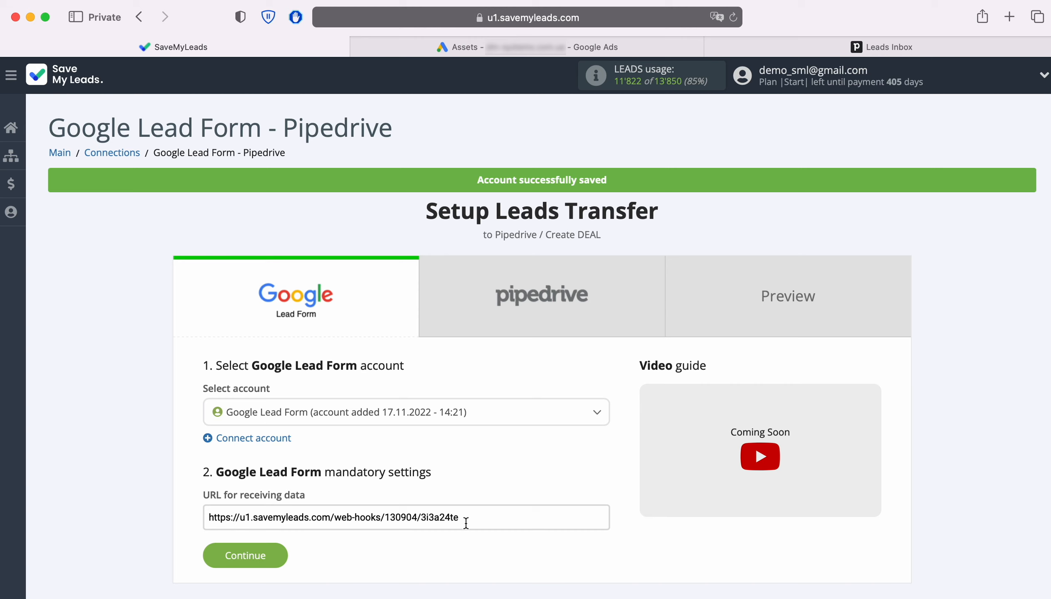
- Copy the URL for receiving data from the Google Lead Form mandatory settings
drag(462, 517, 208, 516)
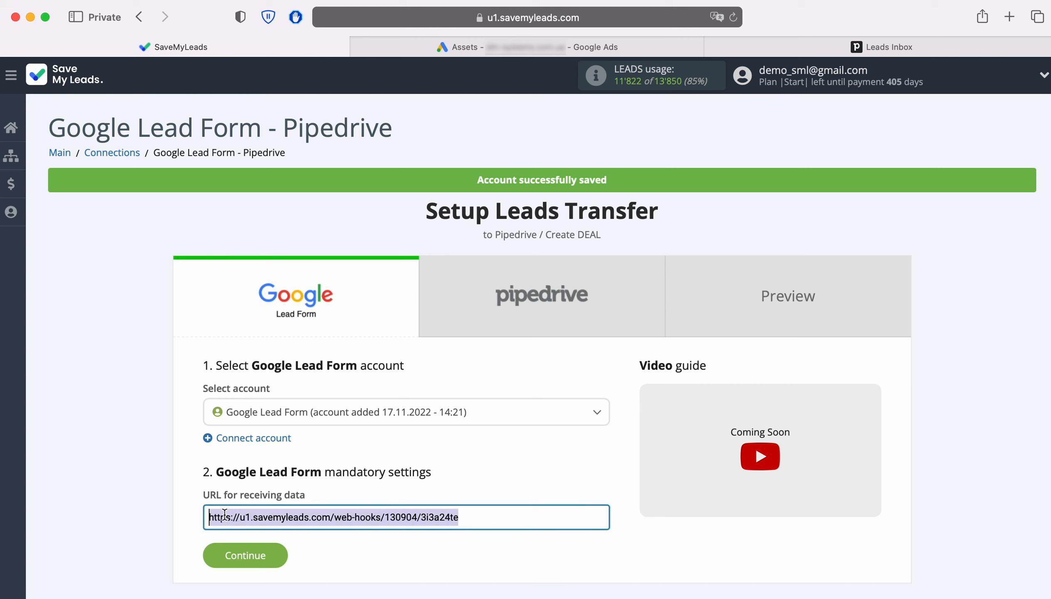
right_click(323, 521)
click(369, 434)
- Switch to Google Ads and open the campaign-level lead form asset pending review for editing
click(572, 49)
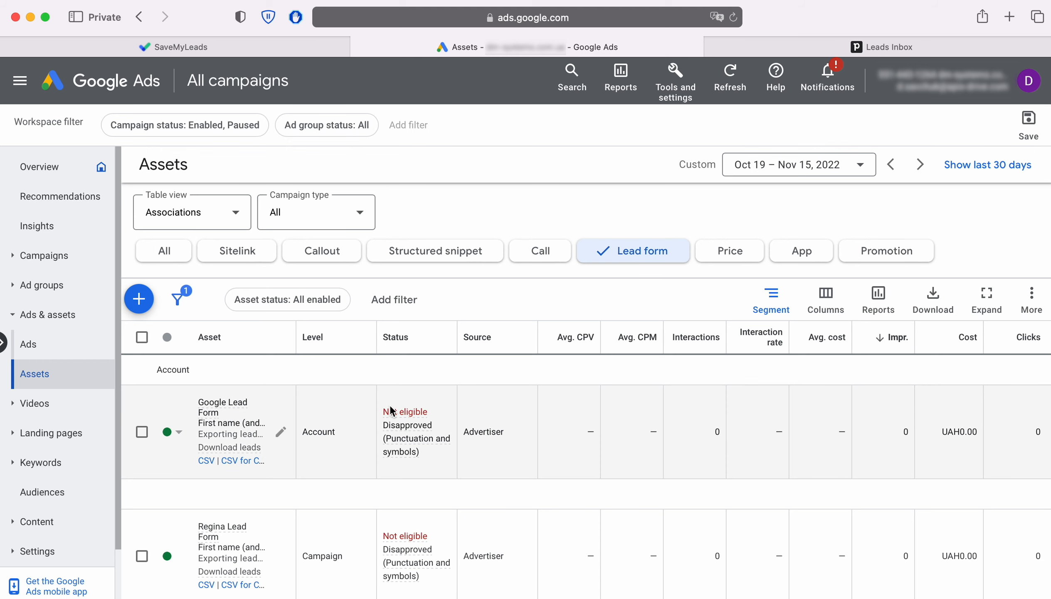
scroll(392, 384, down, 3)
mouse_move(391, 405)
scroll(389, 399, down, 3)
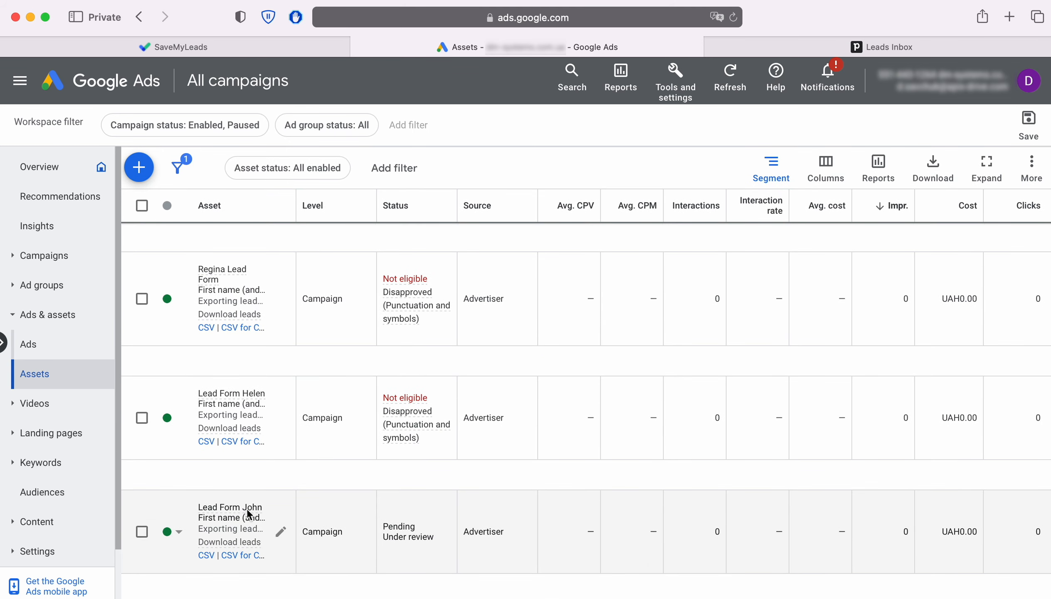
click(247, 509)
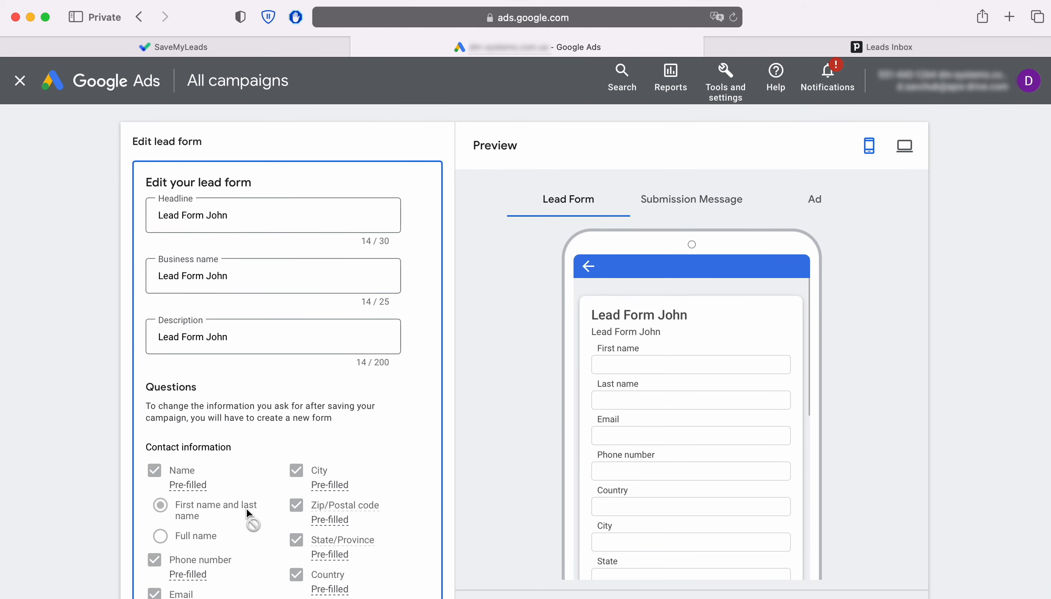
- Paste the copied SaveMyLeads URL as the Webhook URL in the lead form's webhook integration settings
scroll(415, 435, down, 5)
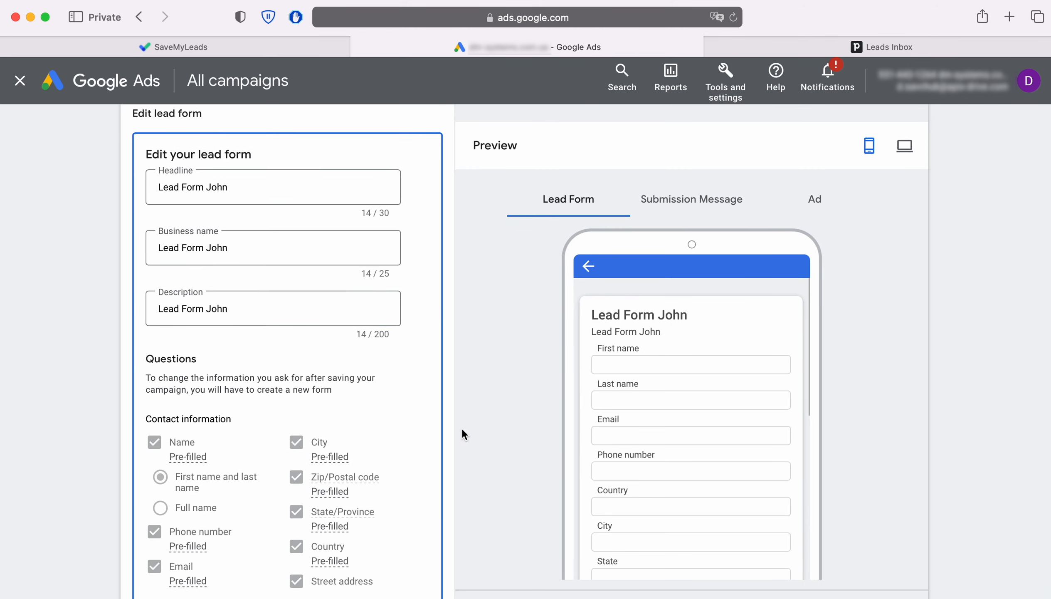
scroll(455, 434, down, 8)
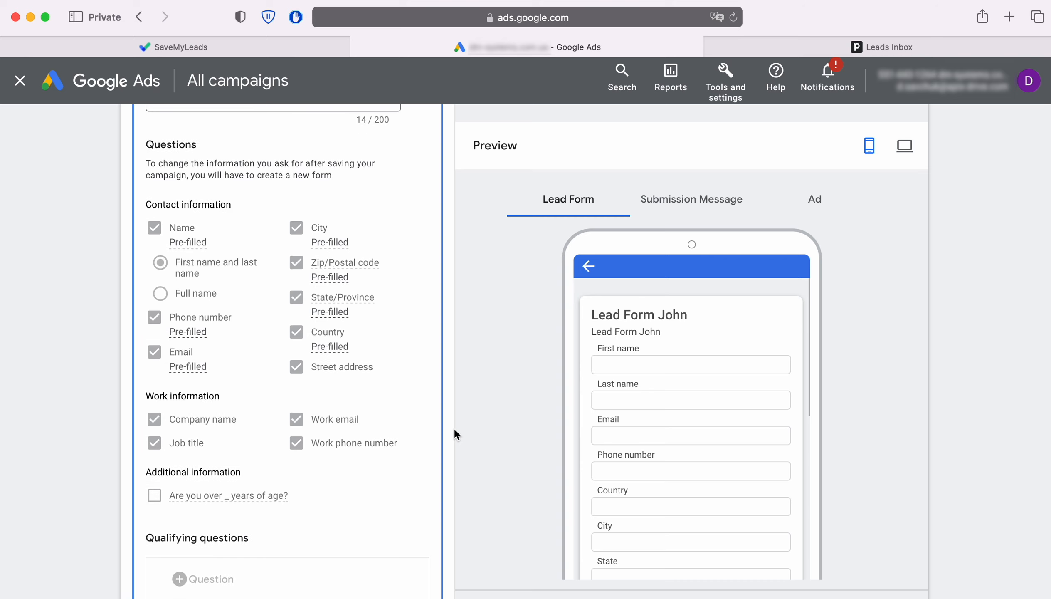
scroll(455, 378, down, 10)
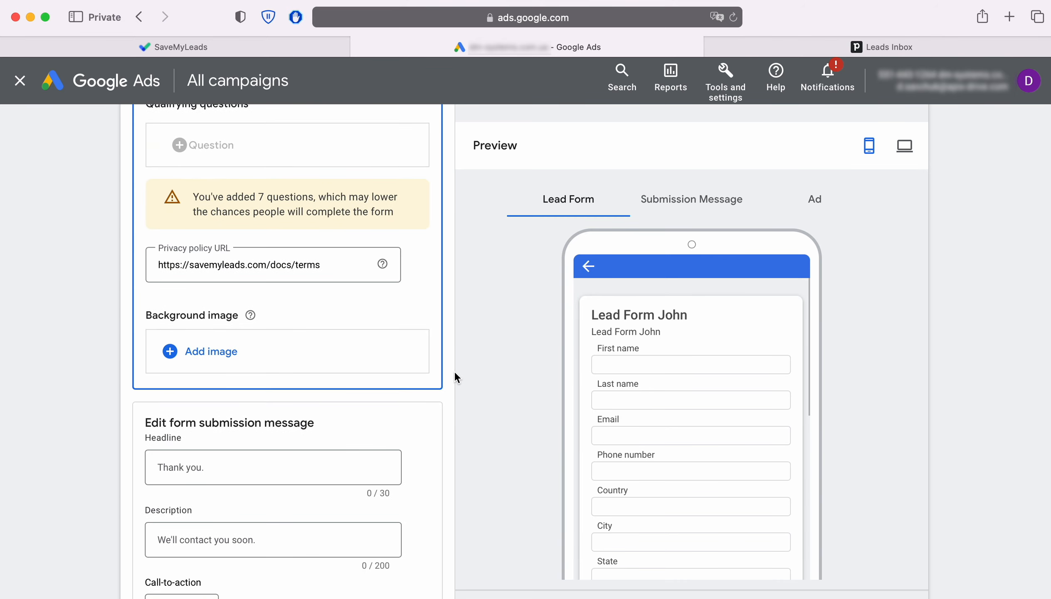
scroll(456, 377, down, 9)
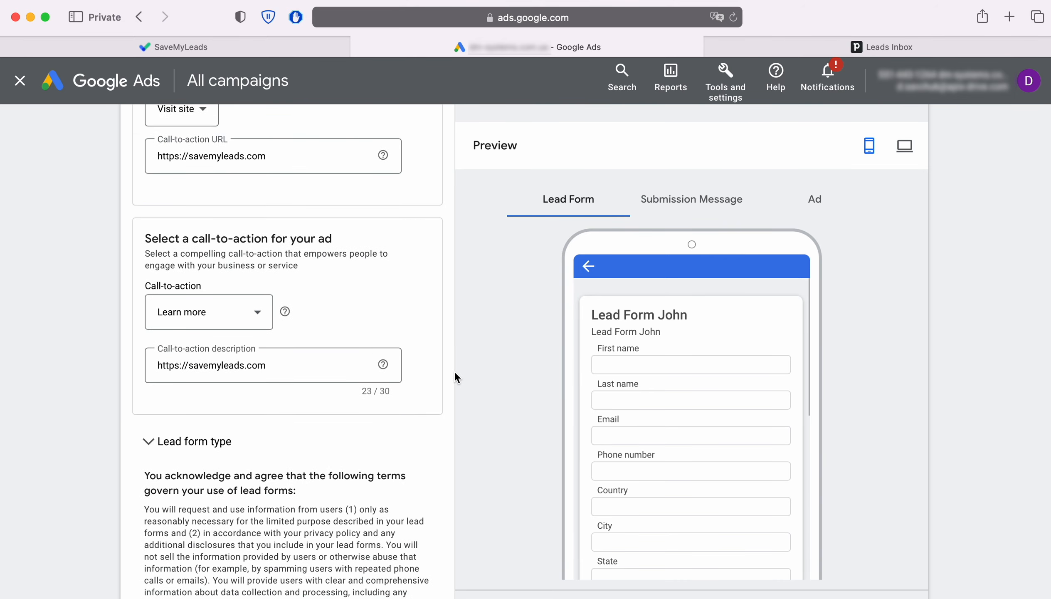
scroll(456, 377, down, 10)
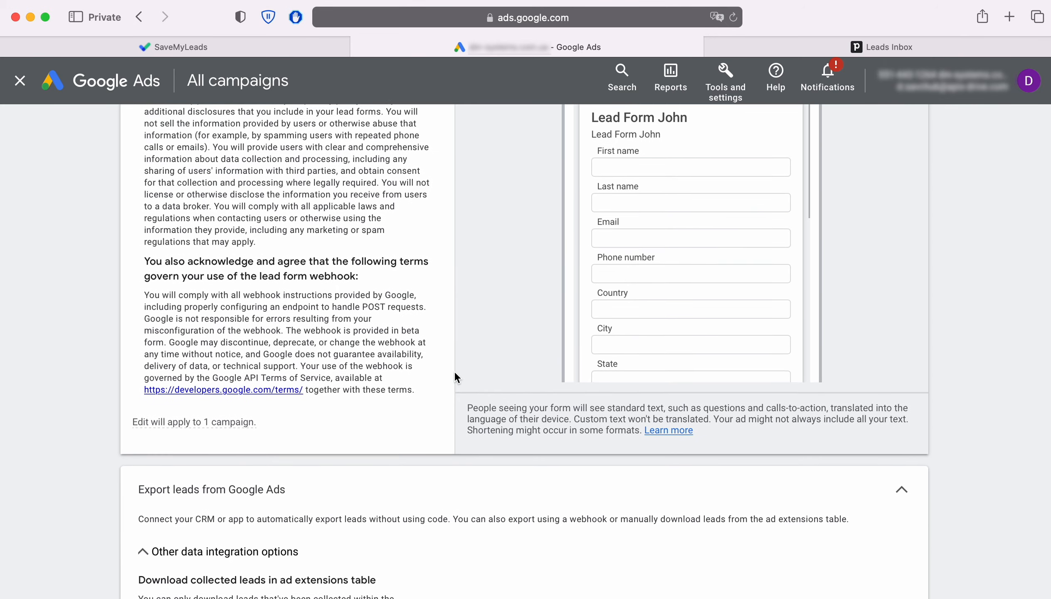
scroll(455, 378, down, 2)
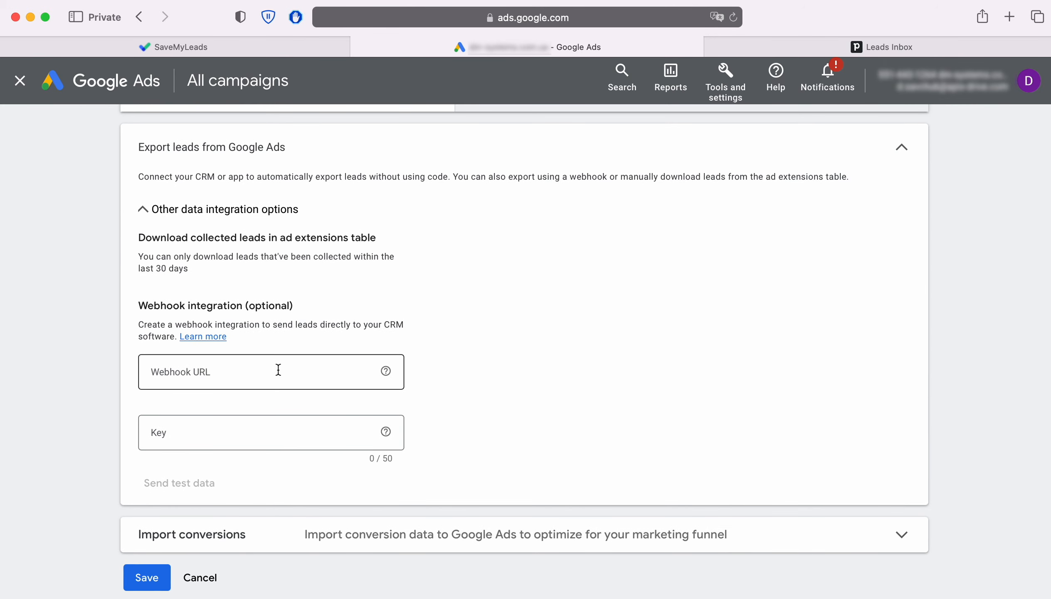
right_click(240, 370)
click(256, 410)
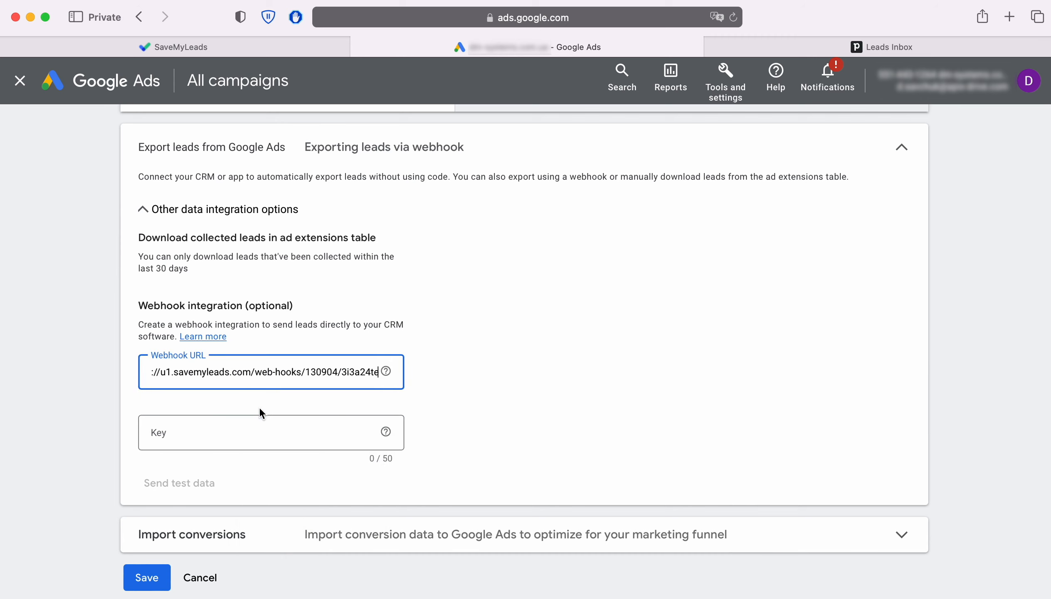
- Copy the final segment of the webhook URL and paste it into the webhook Key field
drag(341, 371, 380, 371)
right_click(362, 376)
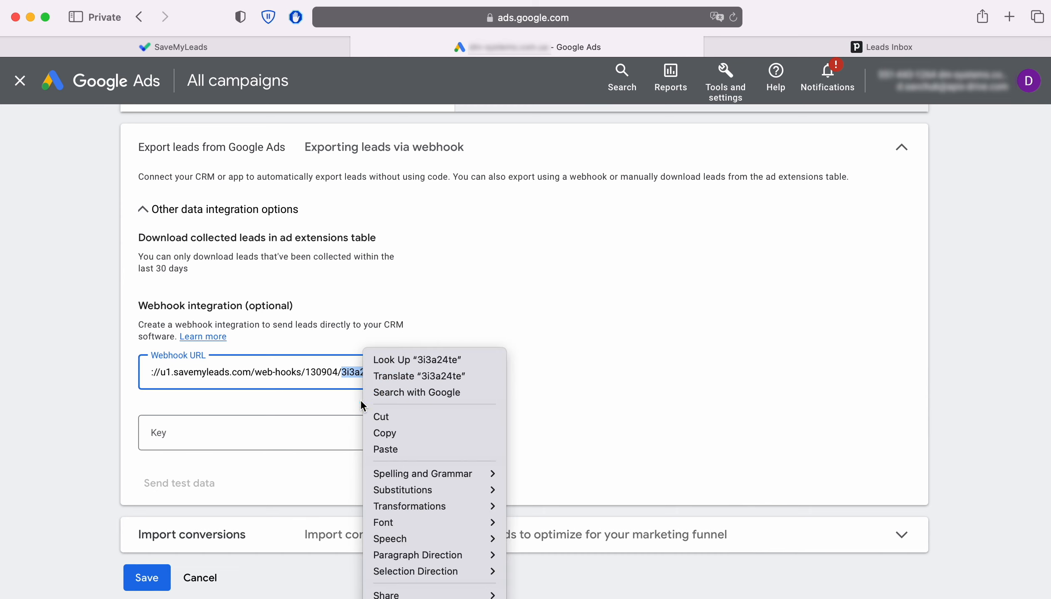
click(385, 433)
click(221, 432)
right_click(217, 431)
click(250, 474)
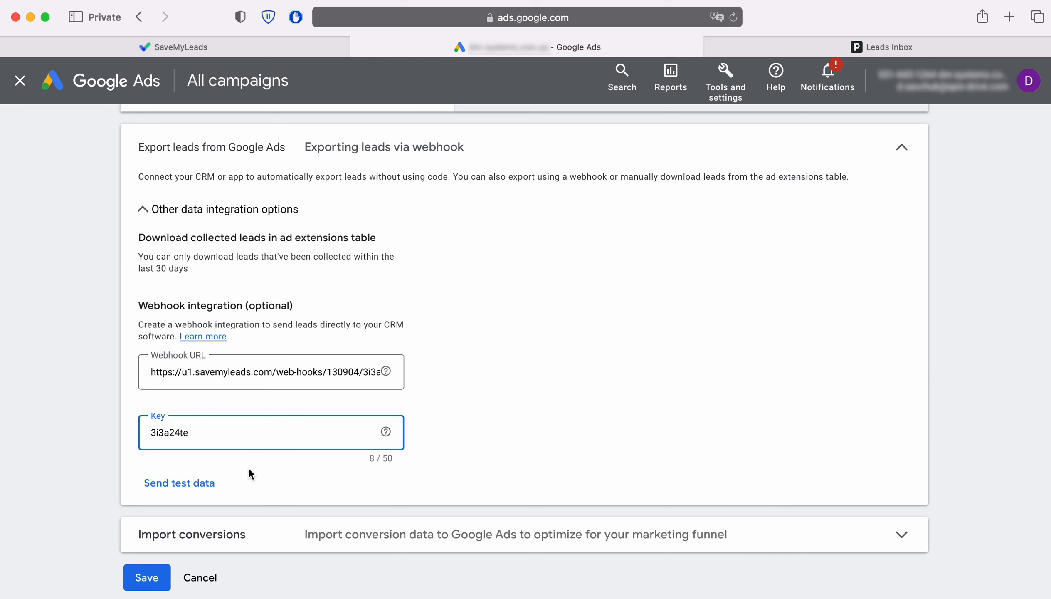
- Send test data through the webhook and save the lead form
click(177, 480)
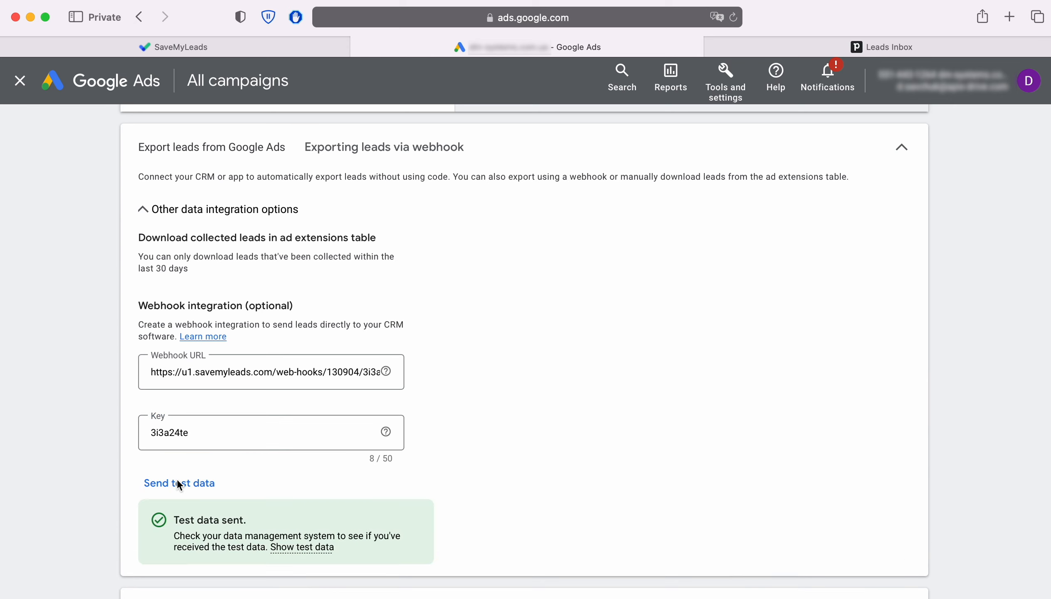
scroll(453, 459, down, 3)
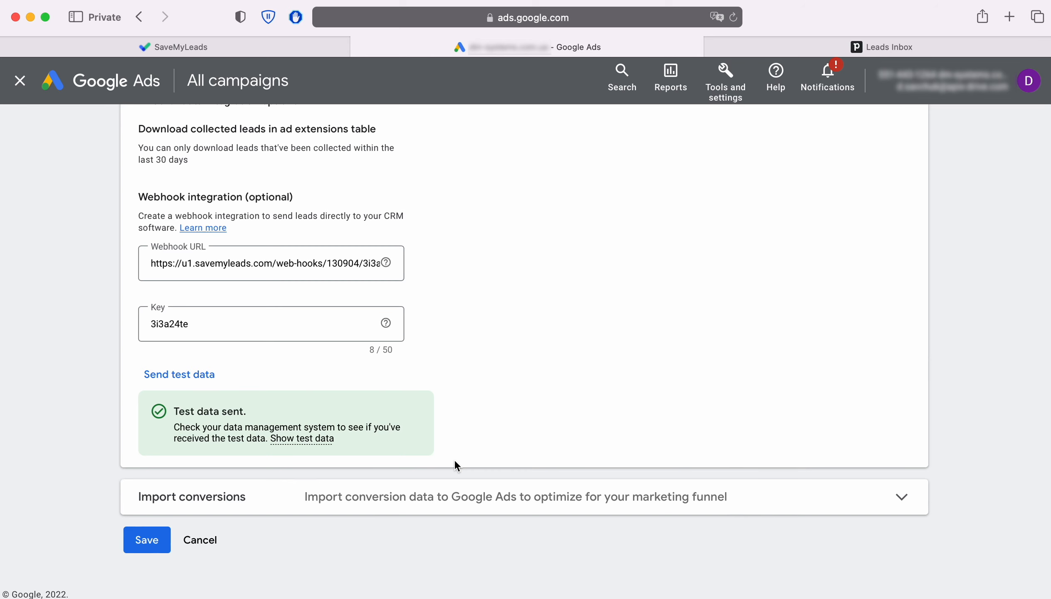
click(150, 544)
- Return to SaveMyLeads, continue to the Pipedrive stage and start connecting a Pipedrive account
click(181, 44)
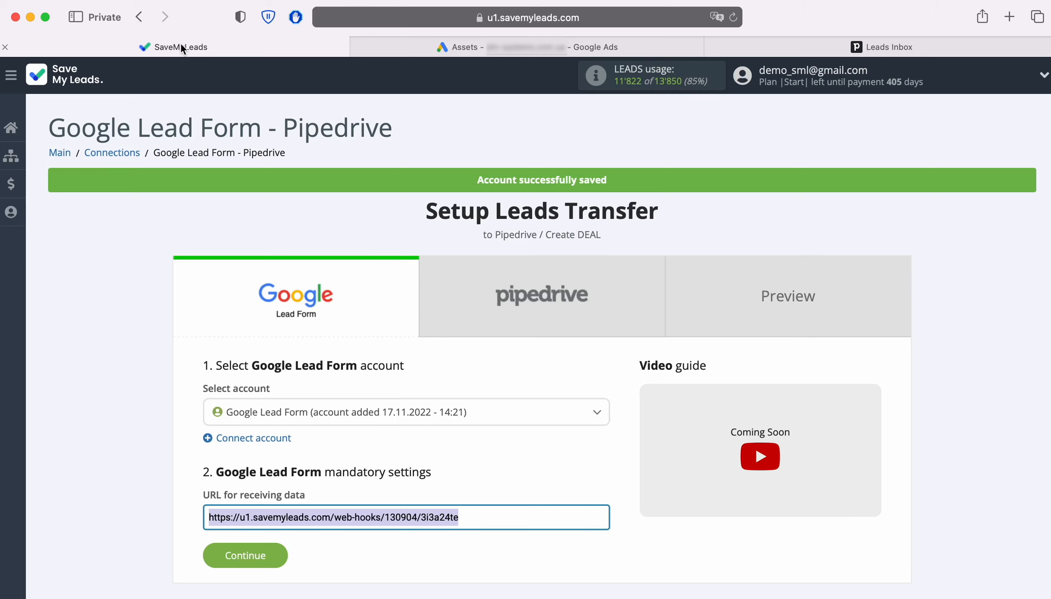
click(269, 556)
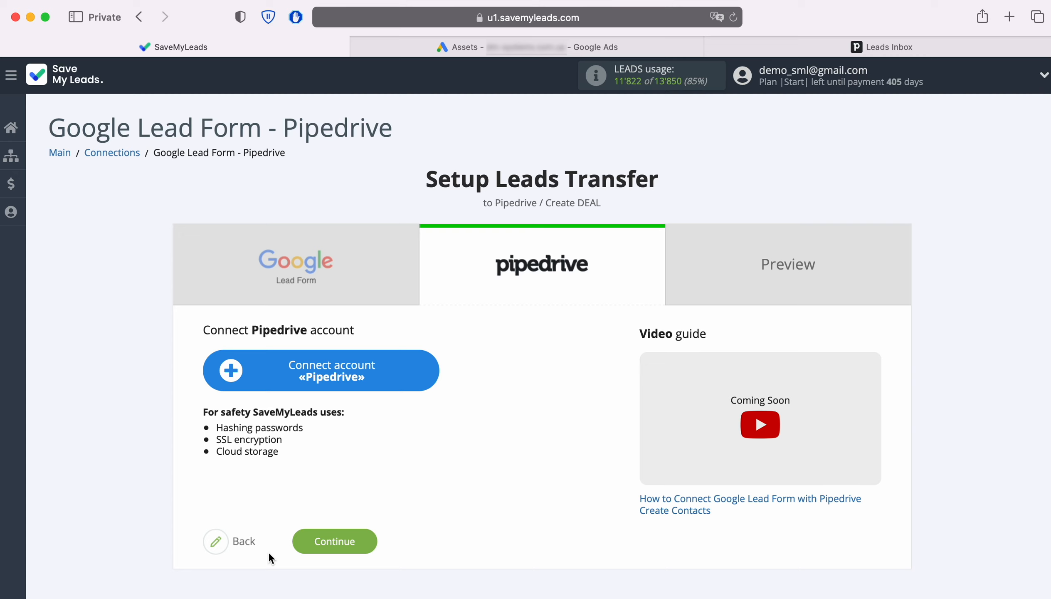
click(430, 370)
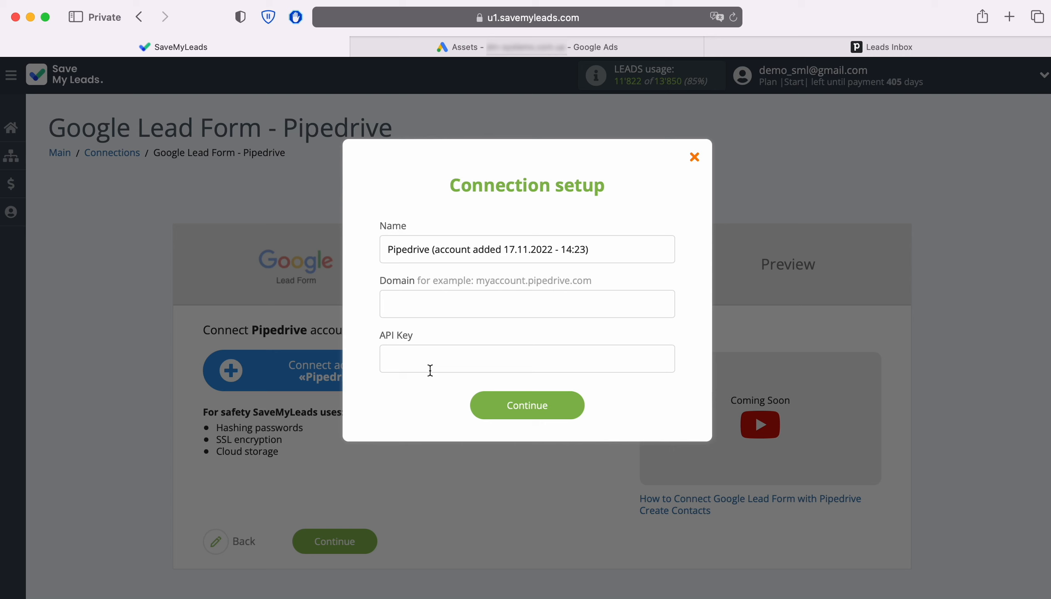
- Copy the account domain from the Pipedrive page's address and paste it into the Domain field of the SaveMyLeads connection setup
click(811, 43)
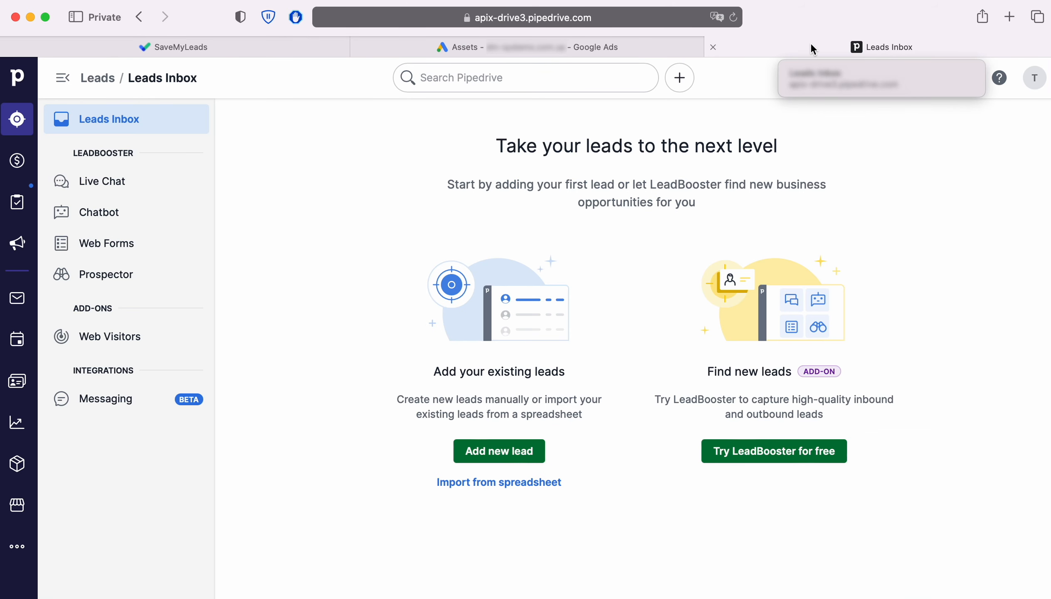
click(678, 20)
drag(361, 18, 480, 18)
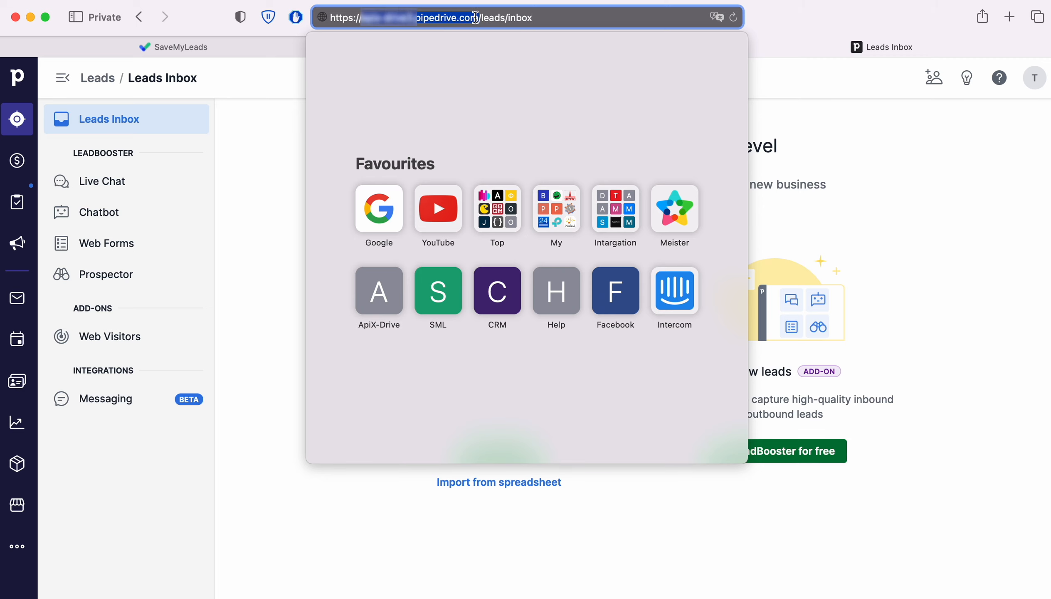
right_click(451, 18)
click(470, 43)
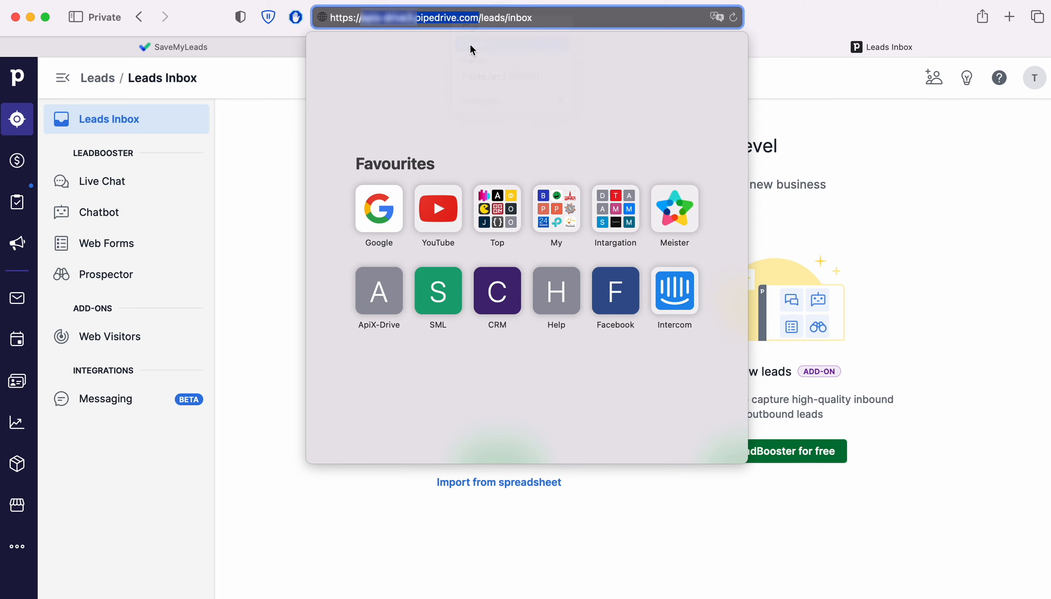
click(246, 49)
right_click(404, 299)
click(442, 340)
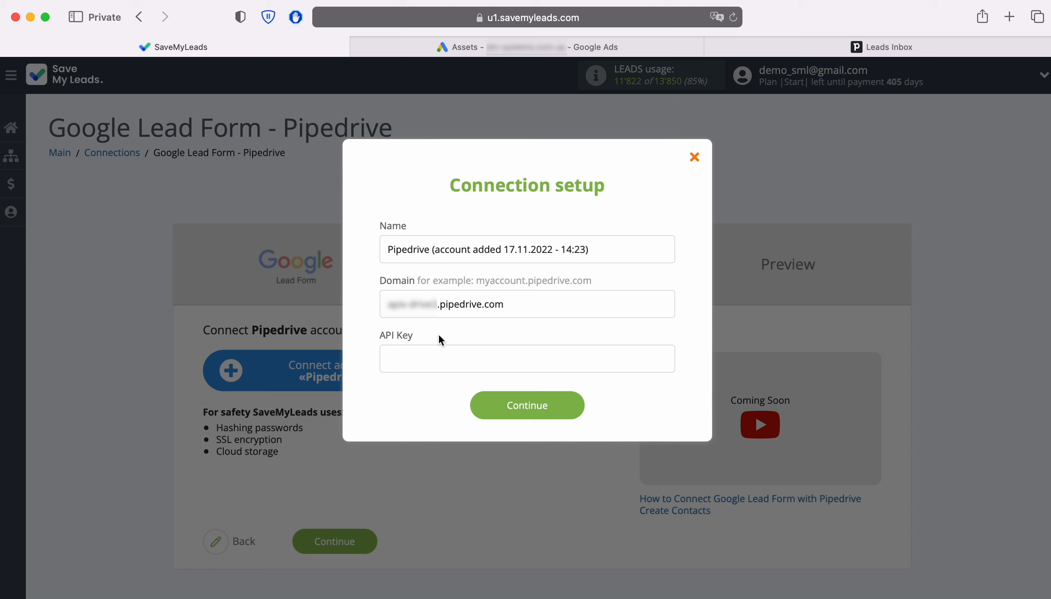
- Switch to Pipedrive, go to the API section of the personal preferences and copy the personal API token
click(806, 53)
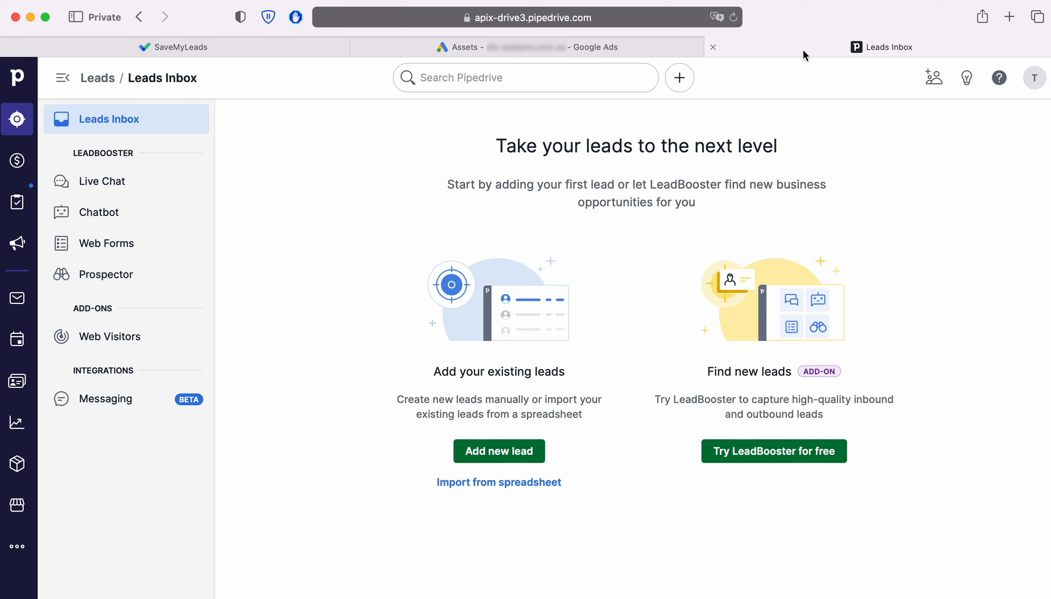
click(1035, 77)
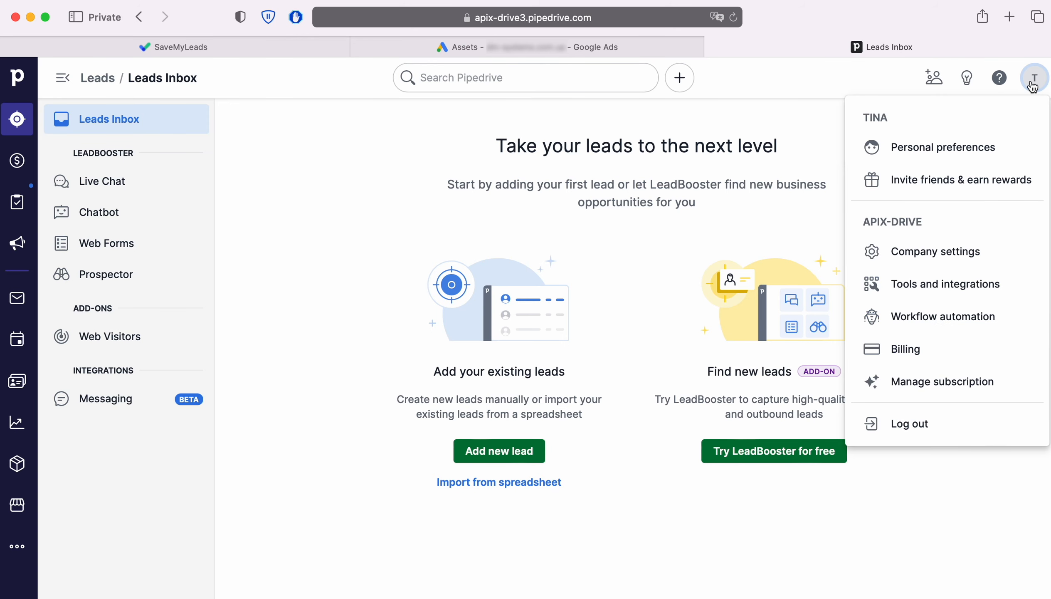
click(972, 150)
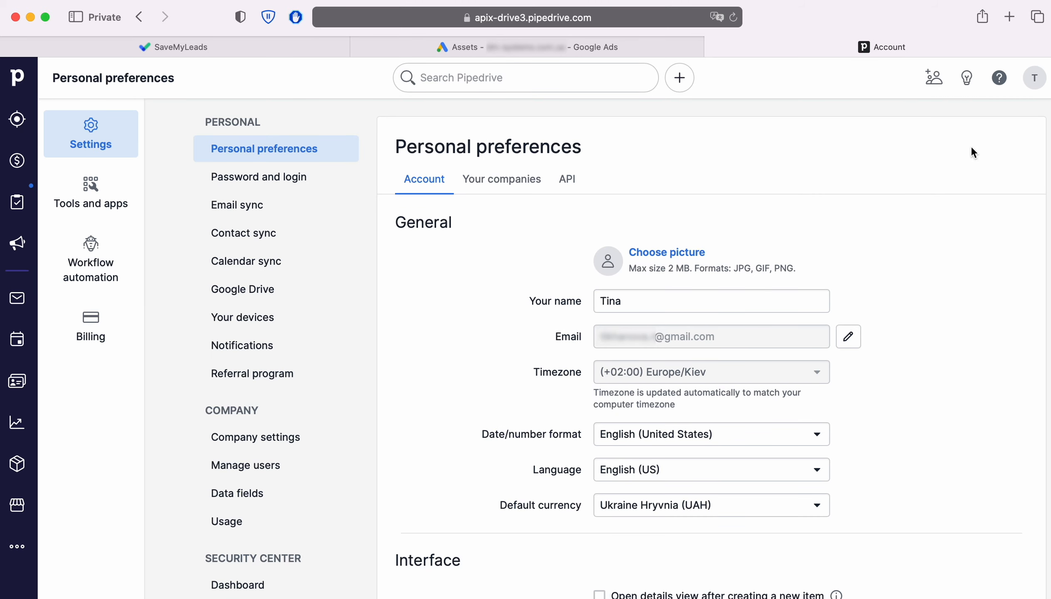
click(568, 180)
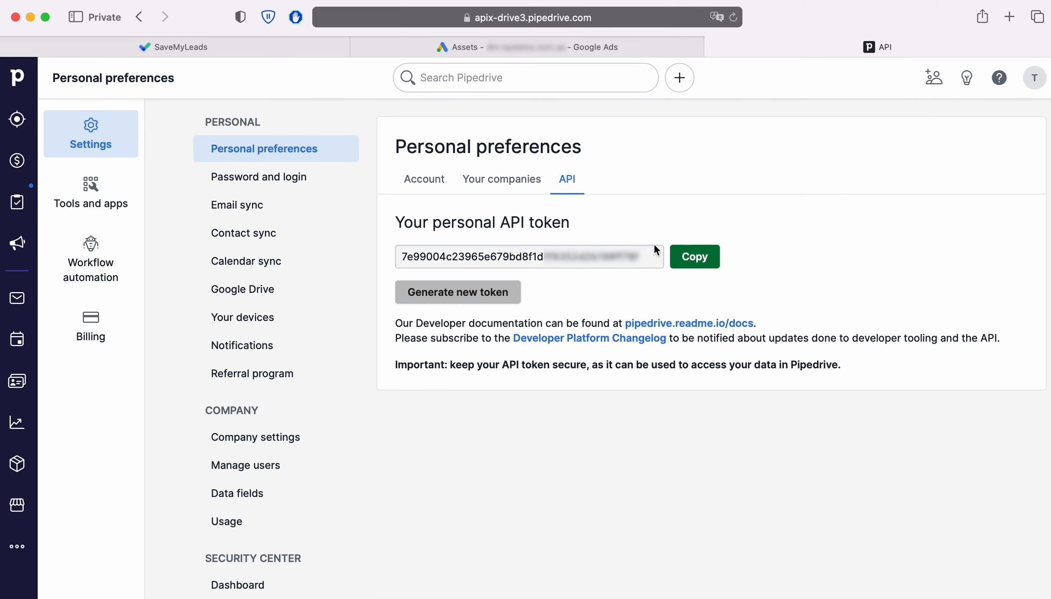
click(692, 258)
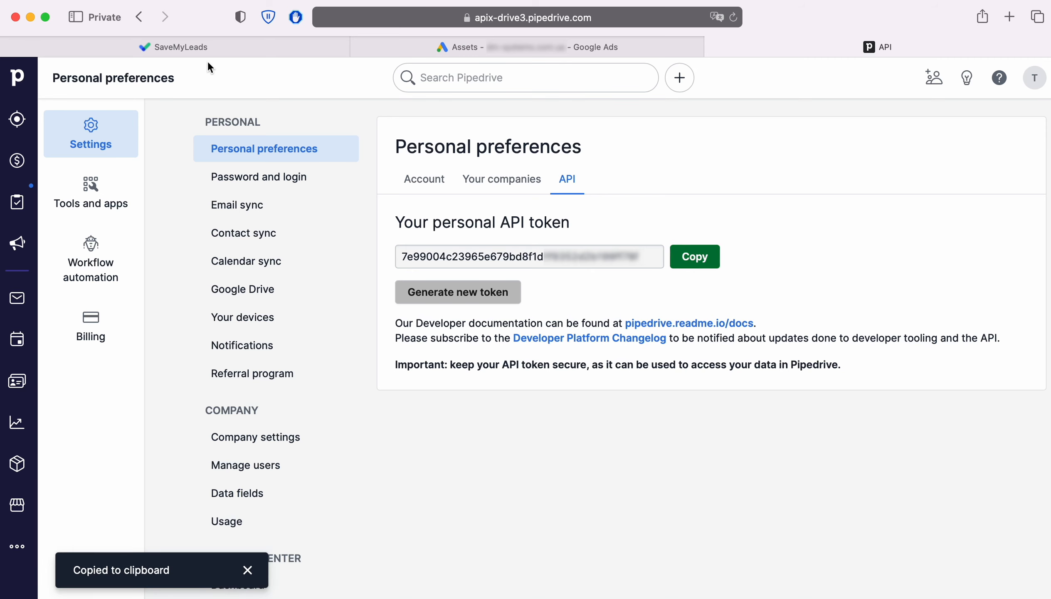
- Back in SaveMyLeads, paste the API token into the API Key field to save the connection and select the added Pipedrive account
click(205, 46)
right_click(411, 356)
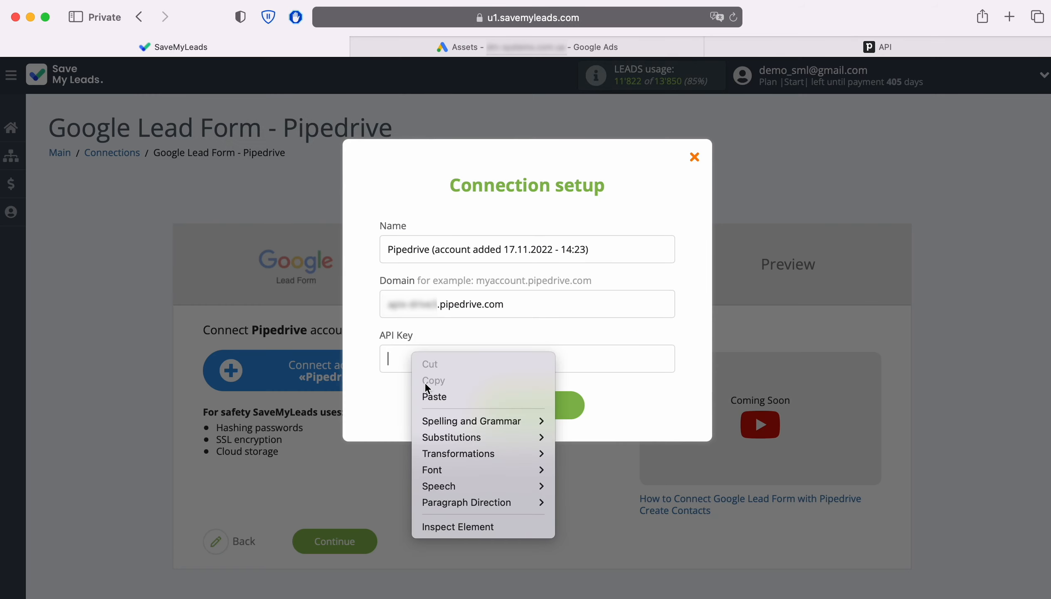
click(441, 400)
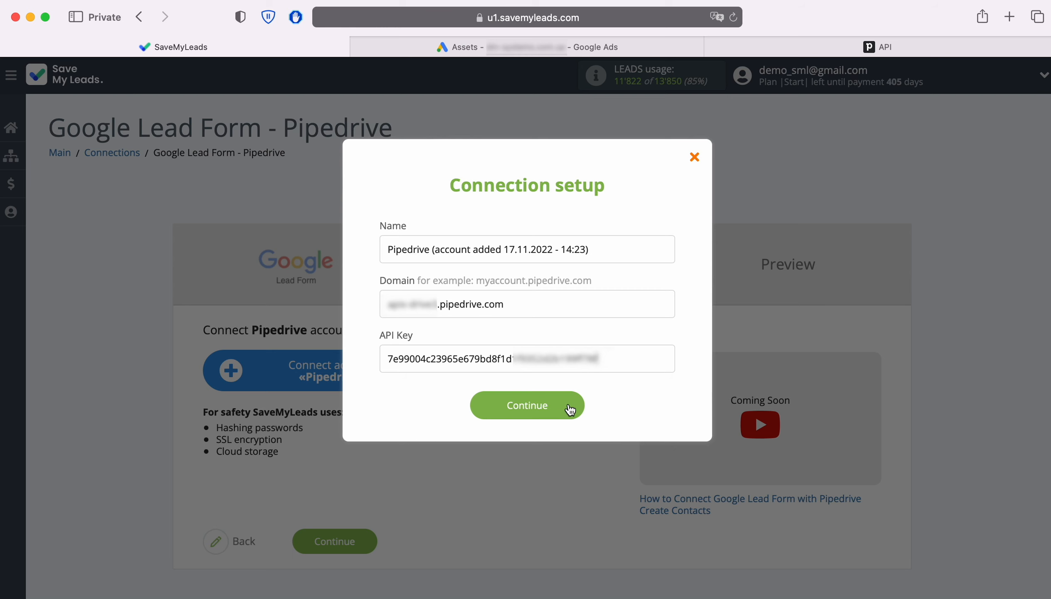
click(574, 403)
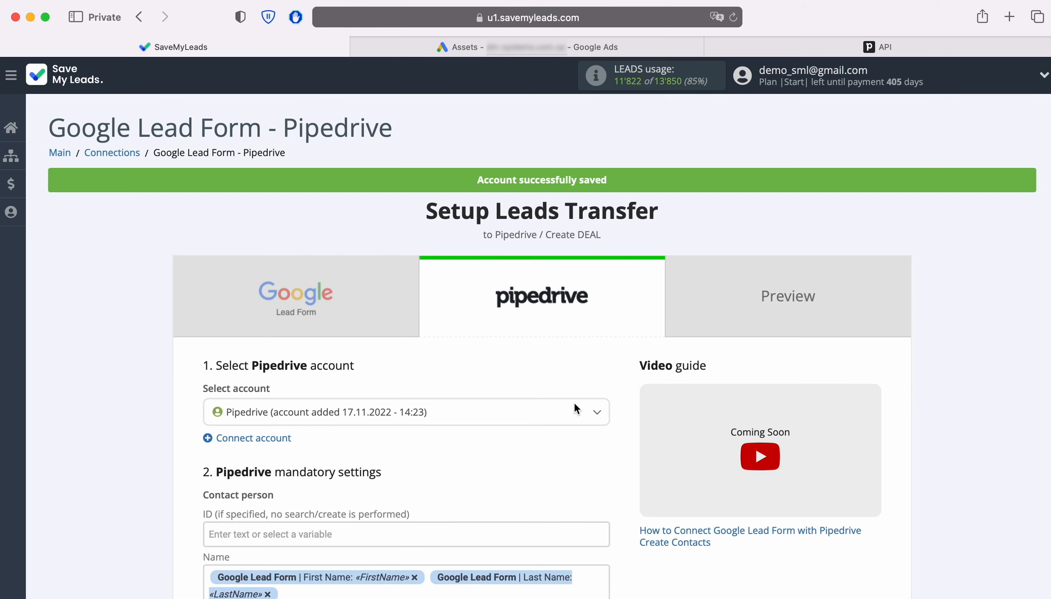
click(497, 411)
click(416, 471)
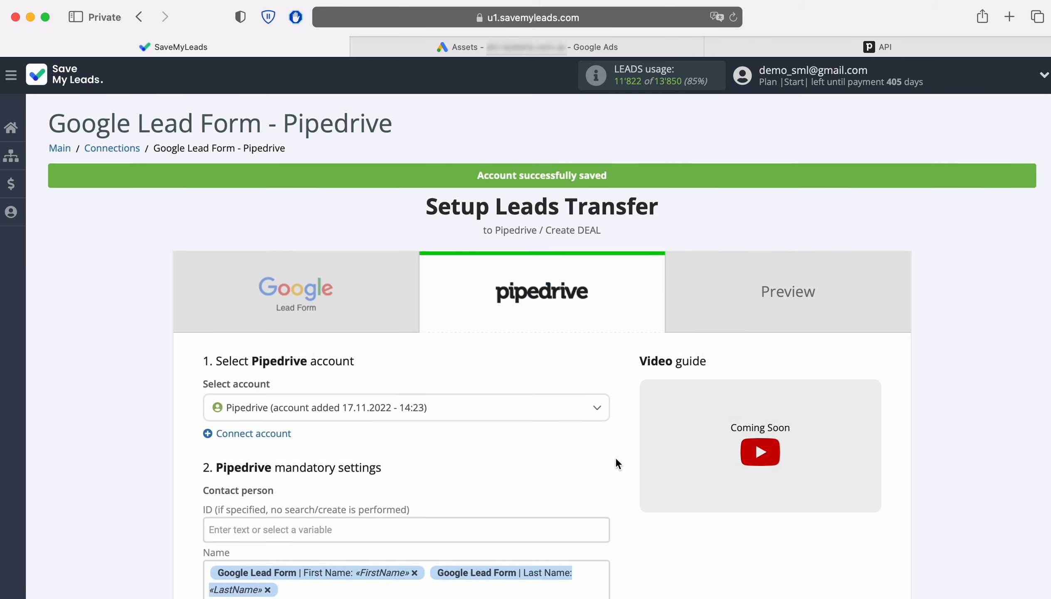
- Review the contact person field assignments in the Pipedrive mandatory settings and the variables available for the E-mail field
scroll(615, 456, down, 5)
scroll(615, 457, down, 2)
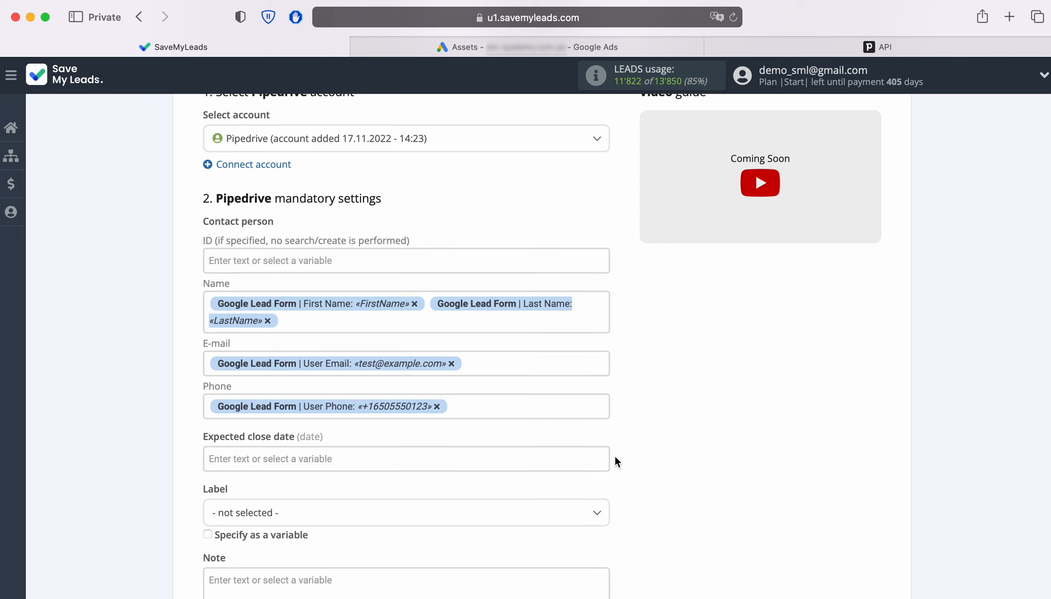
scroll(616, 461, down, 2)
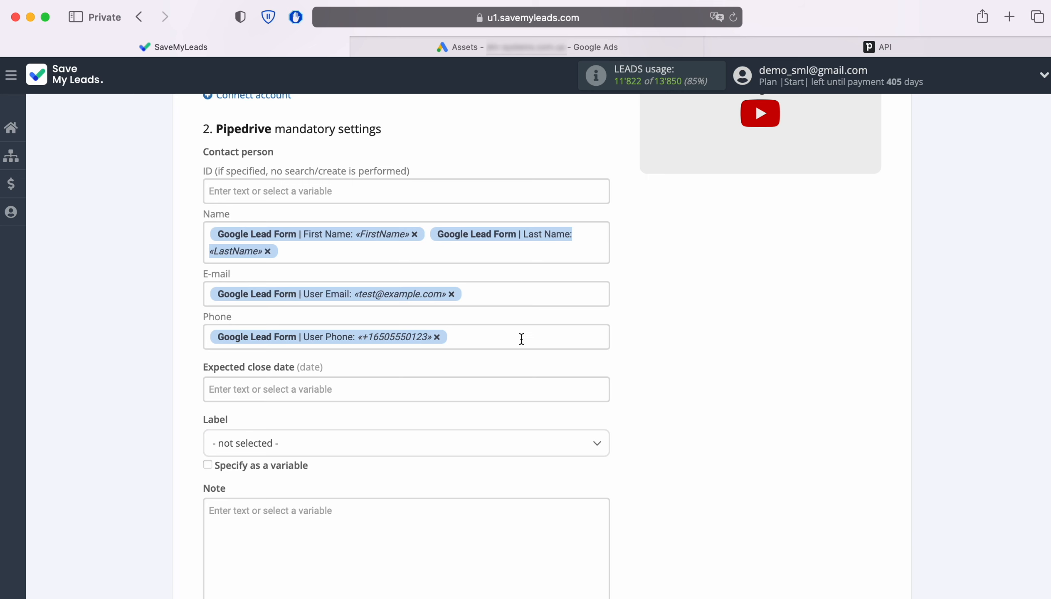
click(512, 297)
scroll(528, 338, down, 5)
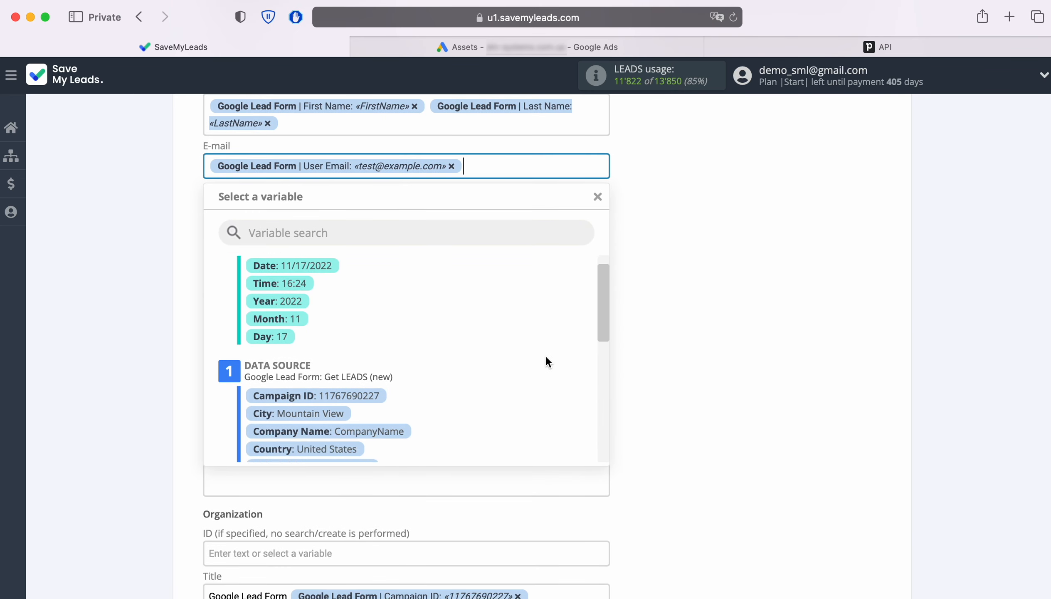
scroll(546, 356, down, 5)
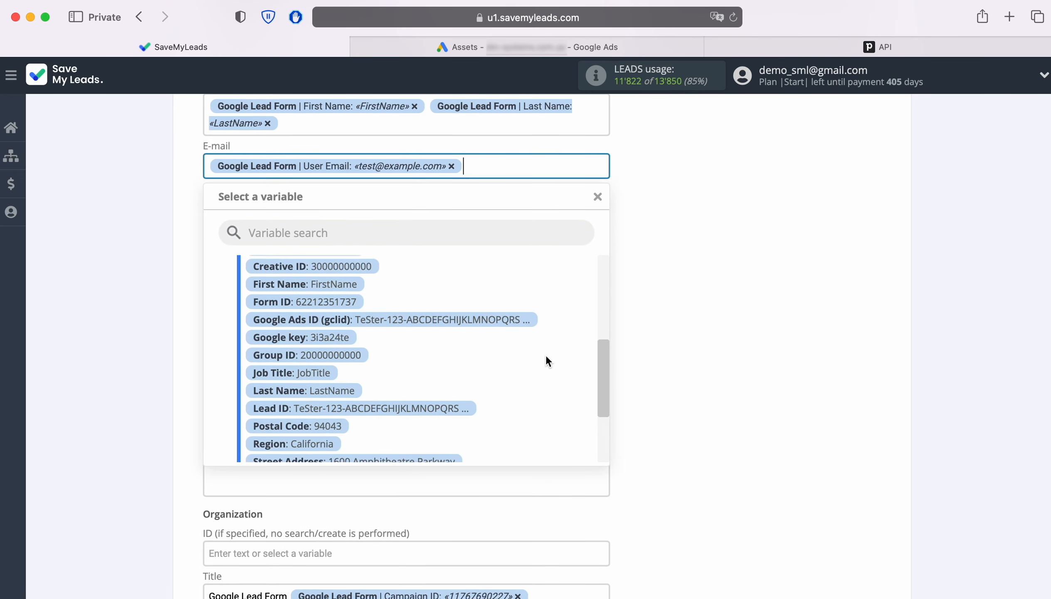
scroll(543, 357, down, 1)
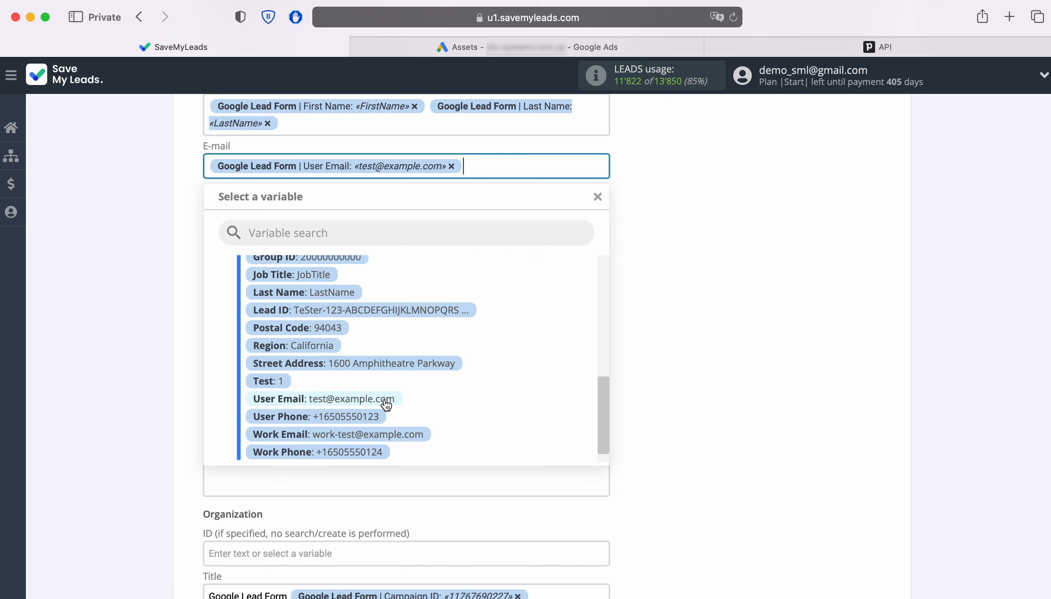
click(681, 319)
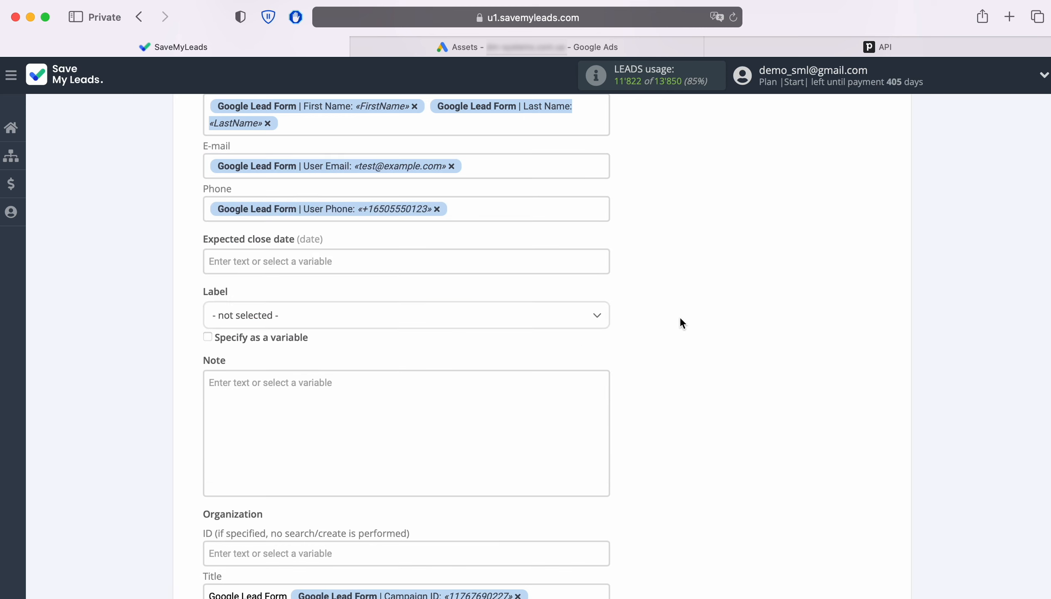
- Keep the preset organization, product, title and value fields for the deal and continue to the preview
scroll(681, 318, down, 5)
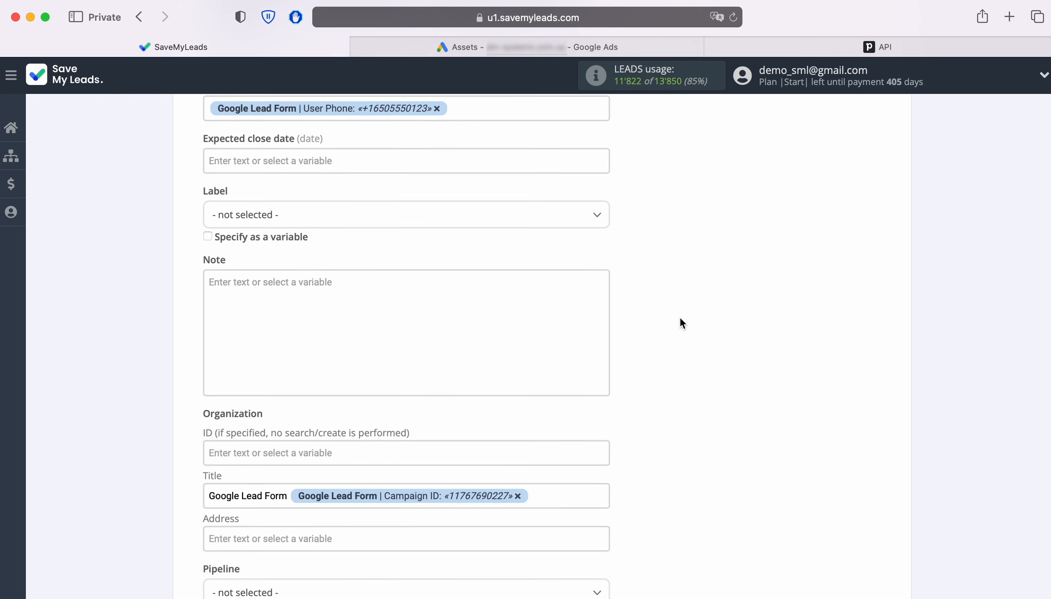
scroll(679, 316, down, 10)
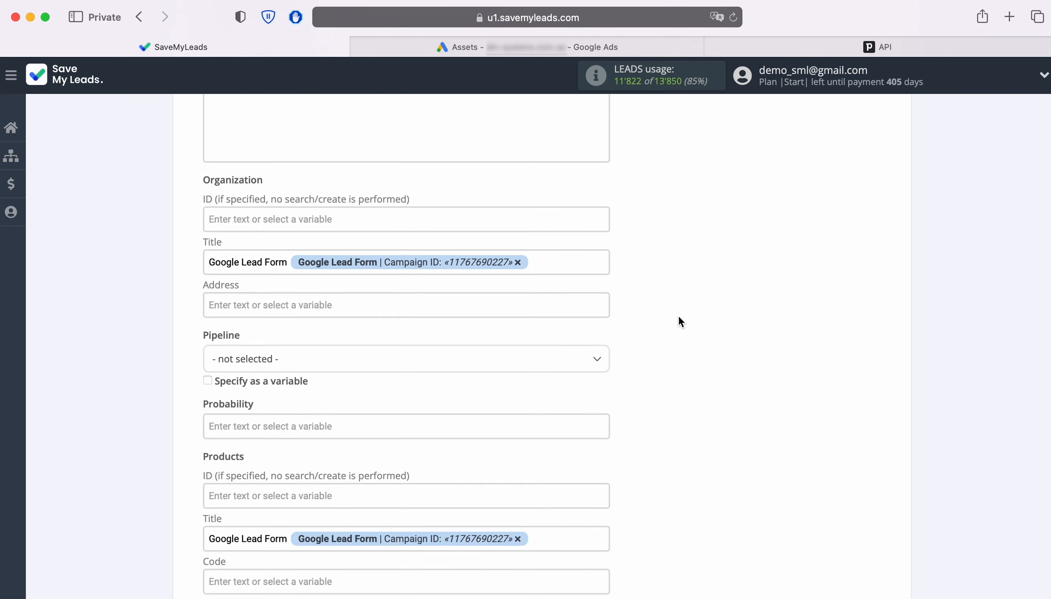
scroll(679, 317, down, 7)
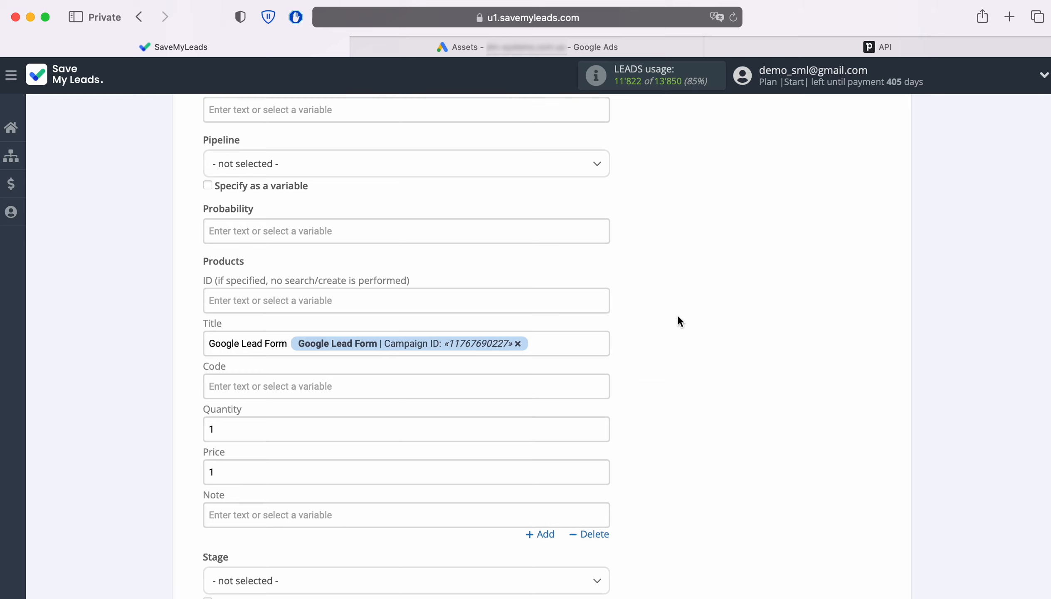
scroll(679, 318, down, 4)
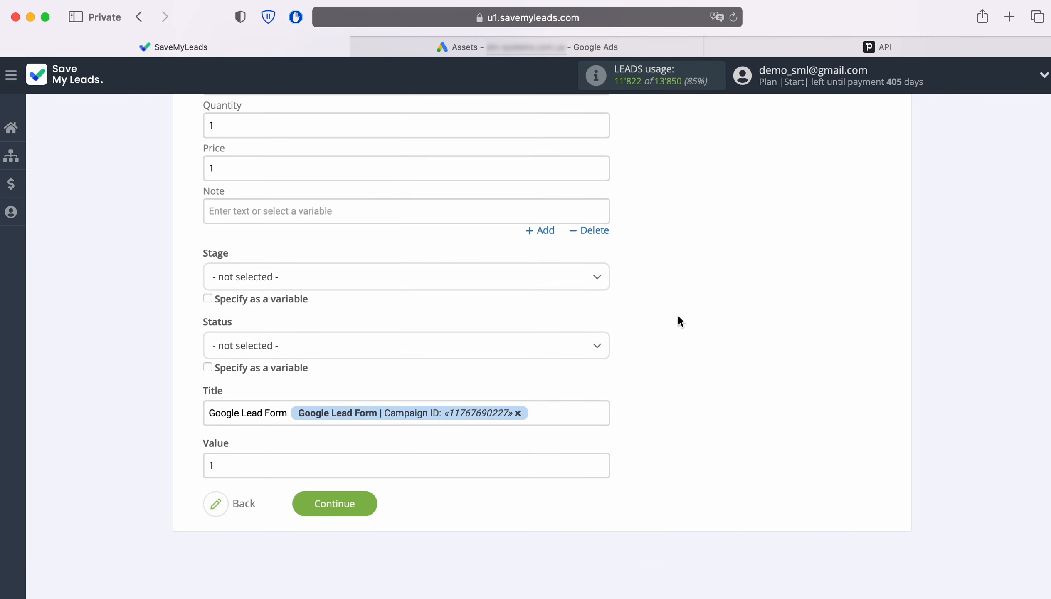
click(369, 502)
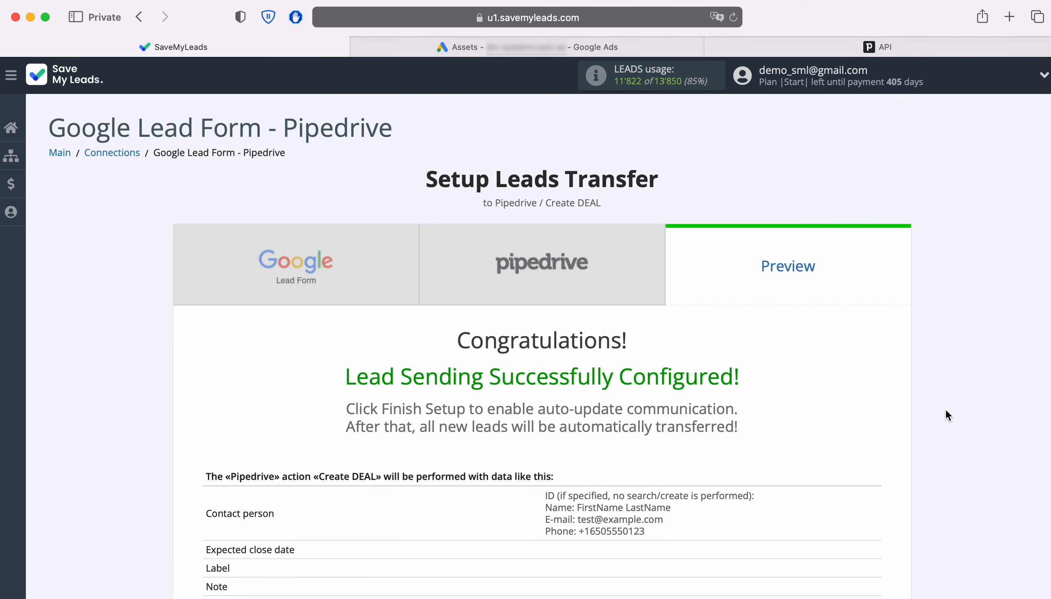
- Review the sample data for the Create DEAL action and send test data to Pipedrive
scroll(945, 409, down, 4)
scroll(946, 410, down, 2)
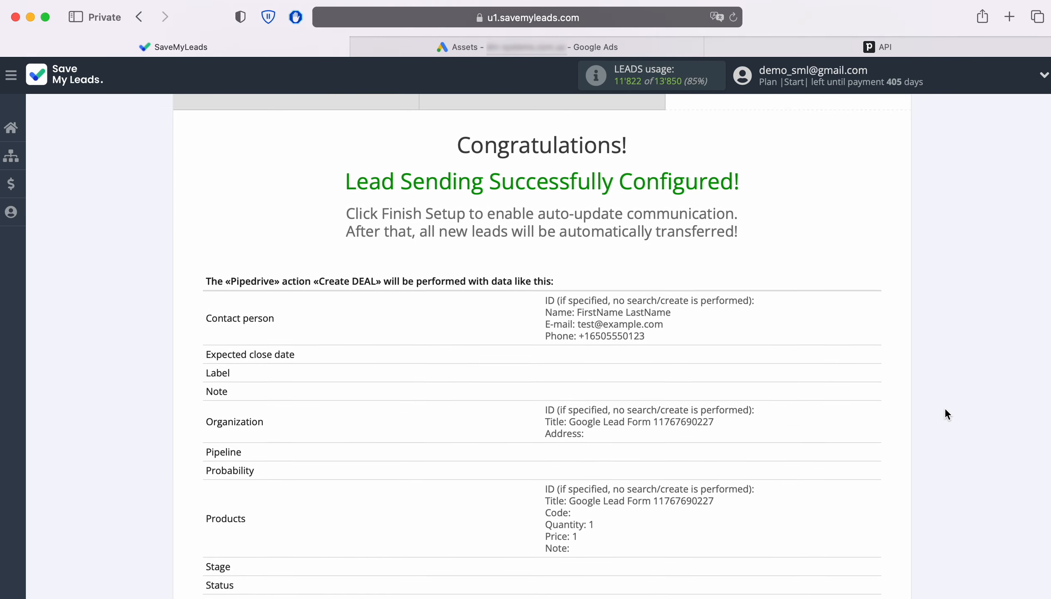
scroll(945, 409, down, 3)
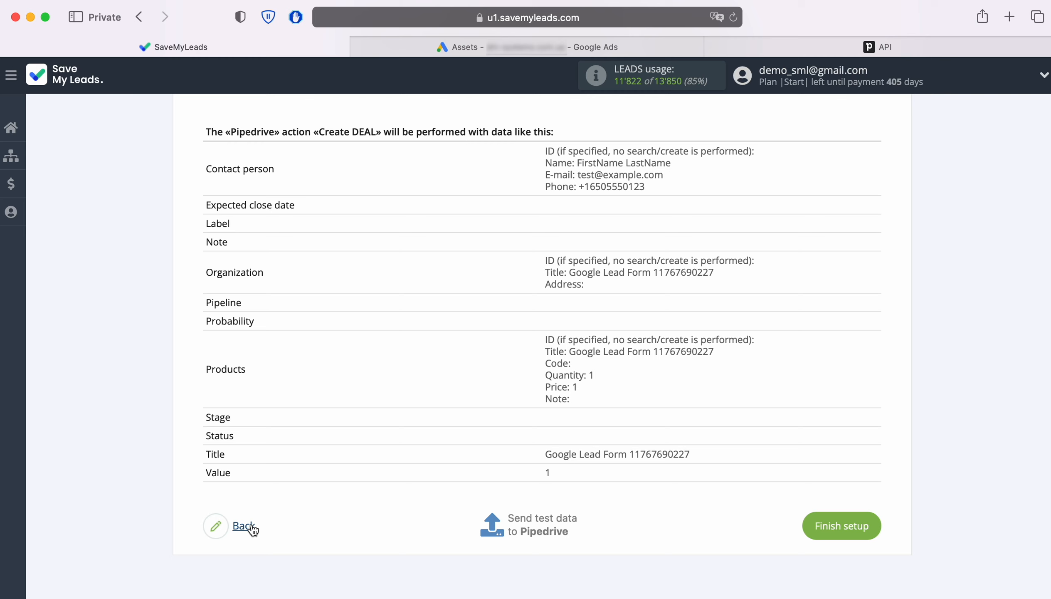
click(543, 523)
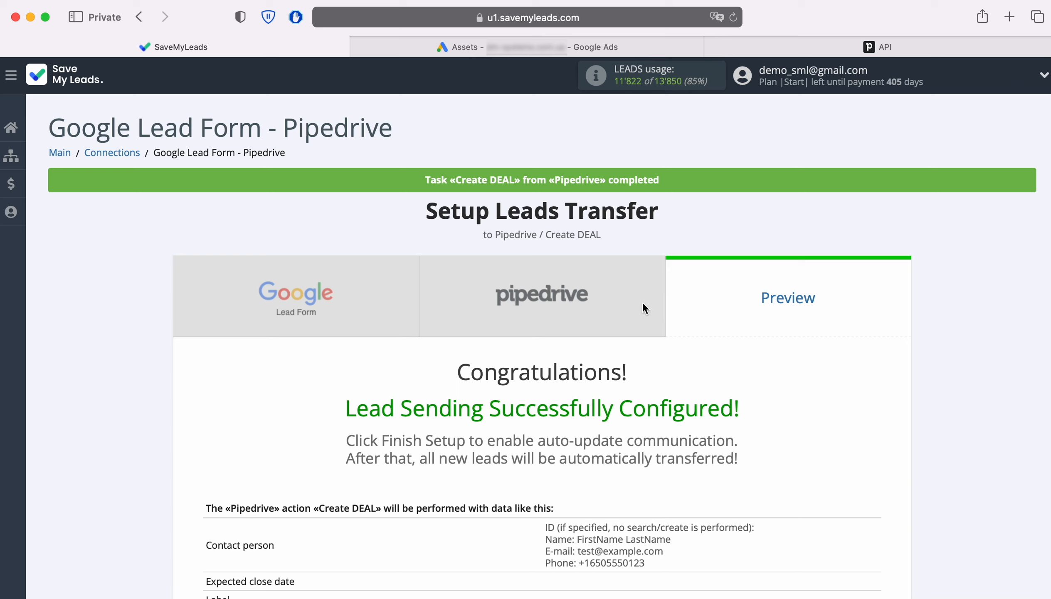
- Open the newly created test deal in Pipedrive and check its organization and person details
click(872, 48)
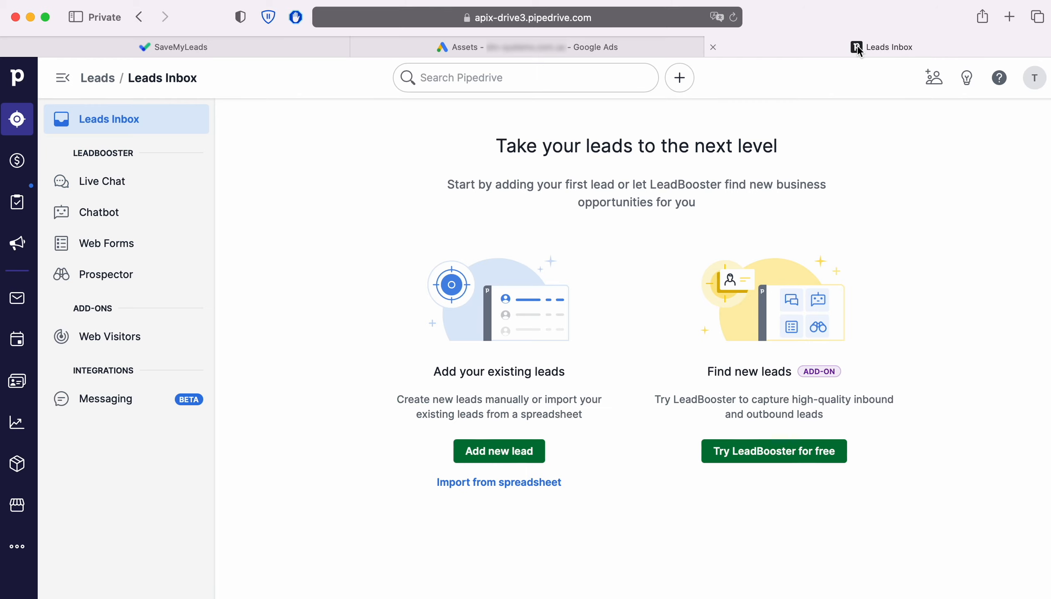
click(9, 155)
click(188, 206)
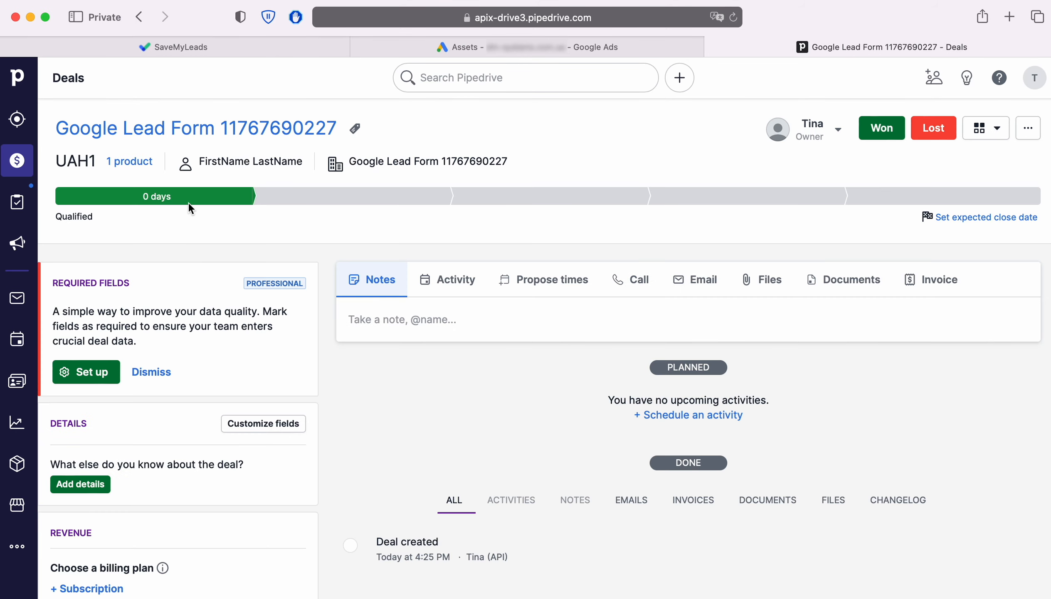
scroll(375, 381, down, 6)
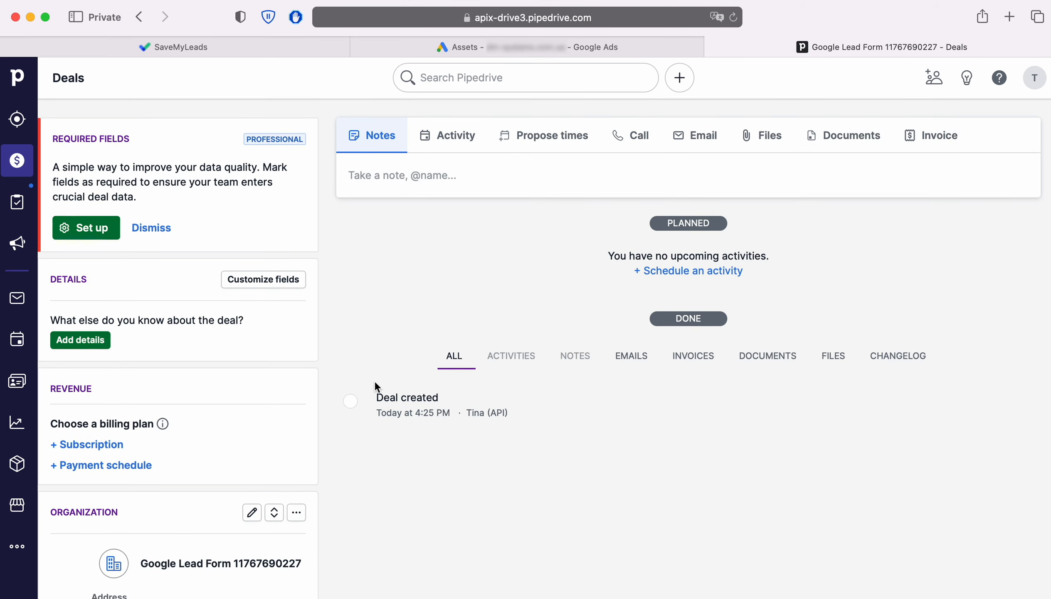
scroll(375, 381, down, 4)
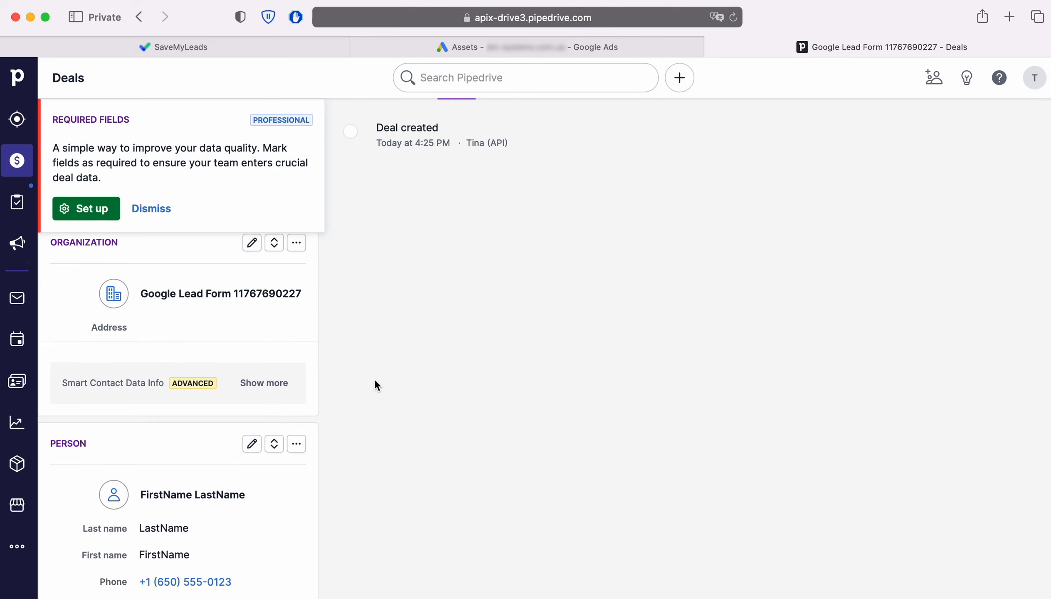
scroll(375, 378, down, 2)
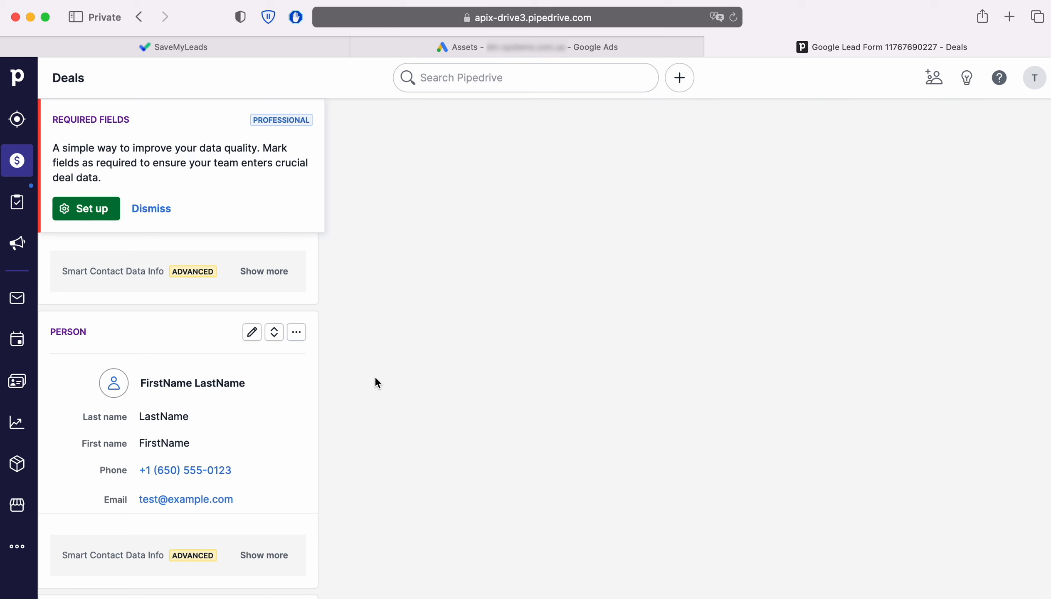
- Return to SaveMyLeads and finish the connection setup from the preview
click(215, 42)
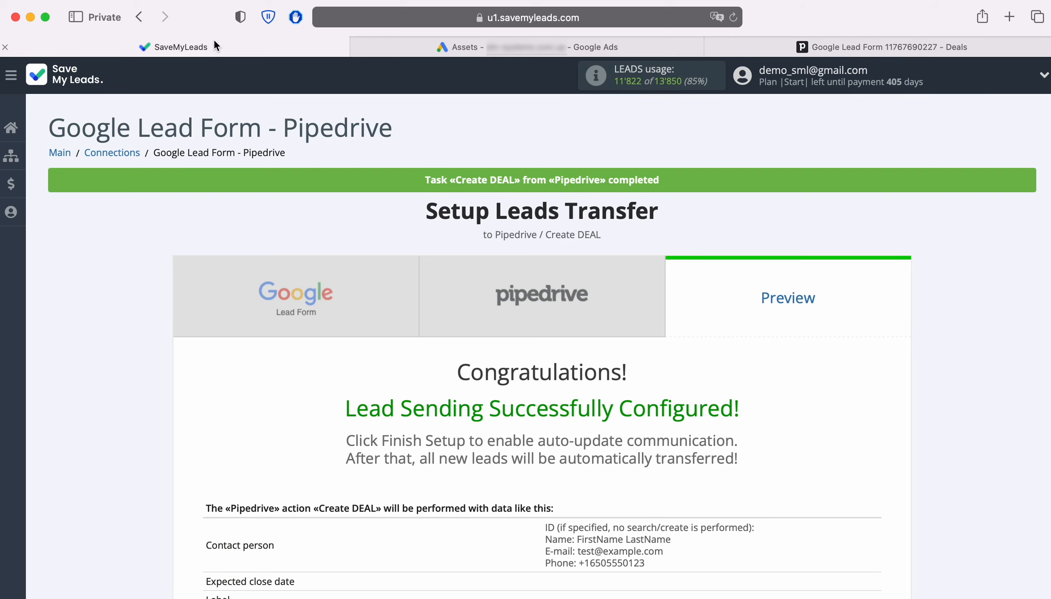
scroll(965, 452, down, 8)
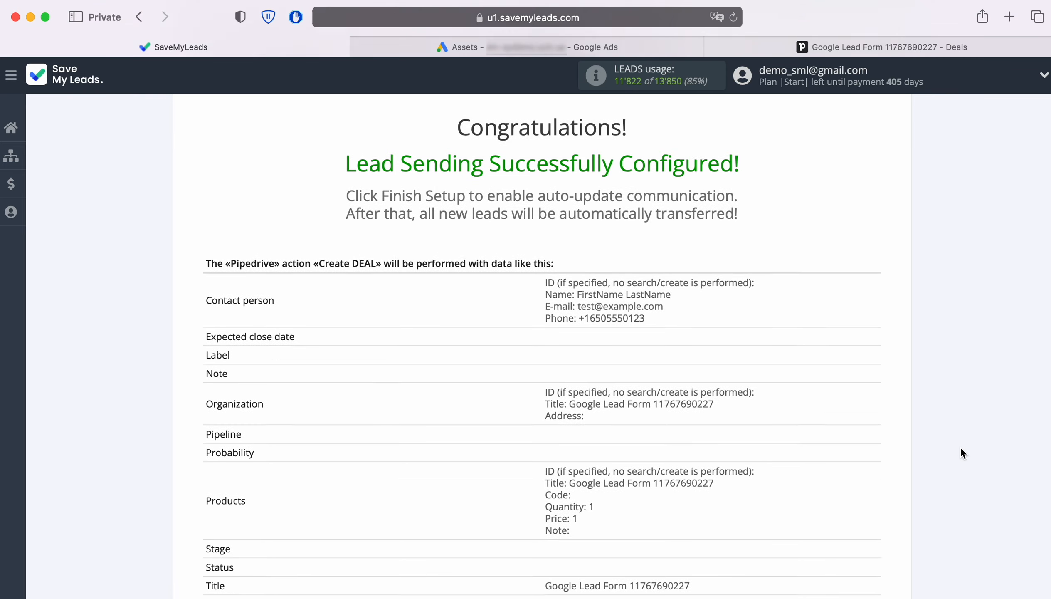
scroll(961, 448, down, 1)
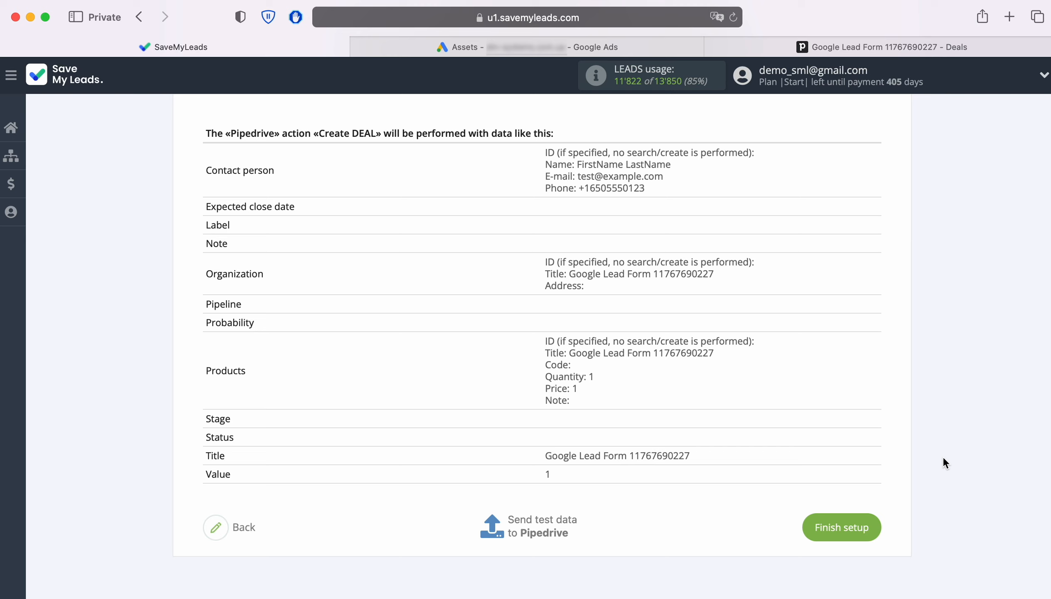
click(874, 526)
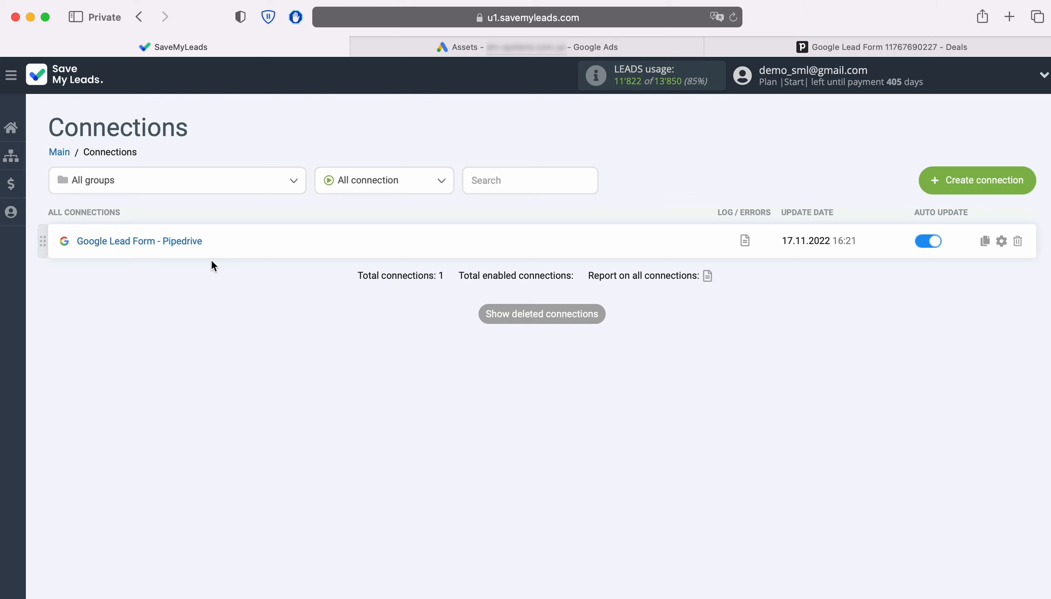
- Open the settings of the Google Lead Form - Pipedrive connection and start editing its connection name
click(1002, 241)
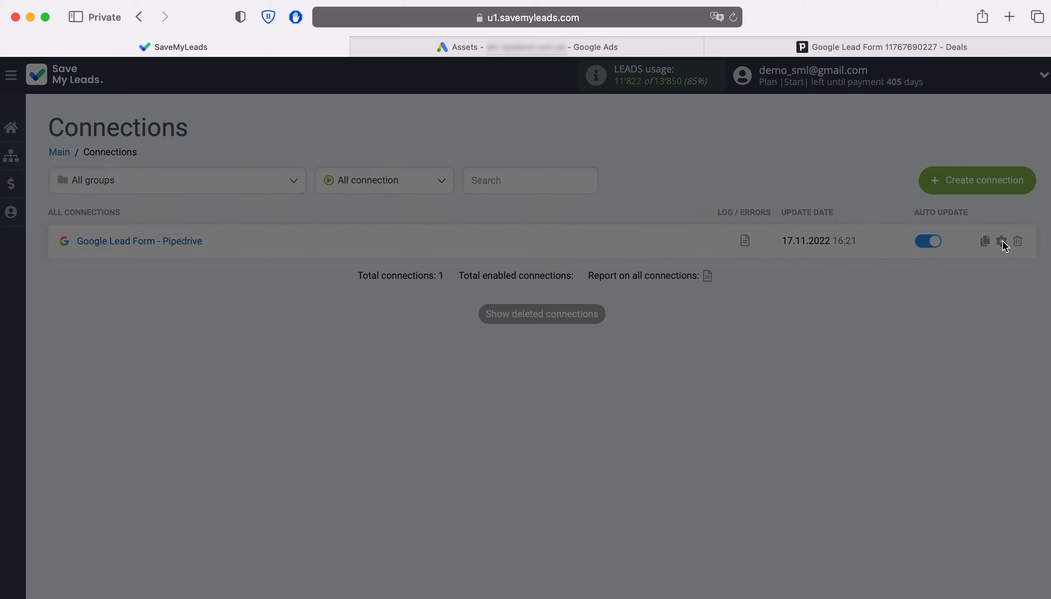
text(Lead Form - Pipedrive)
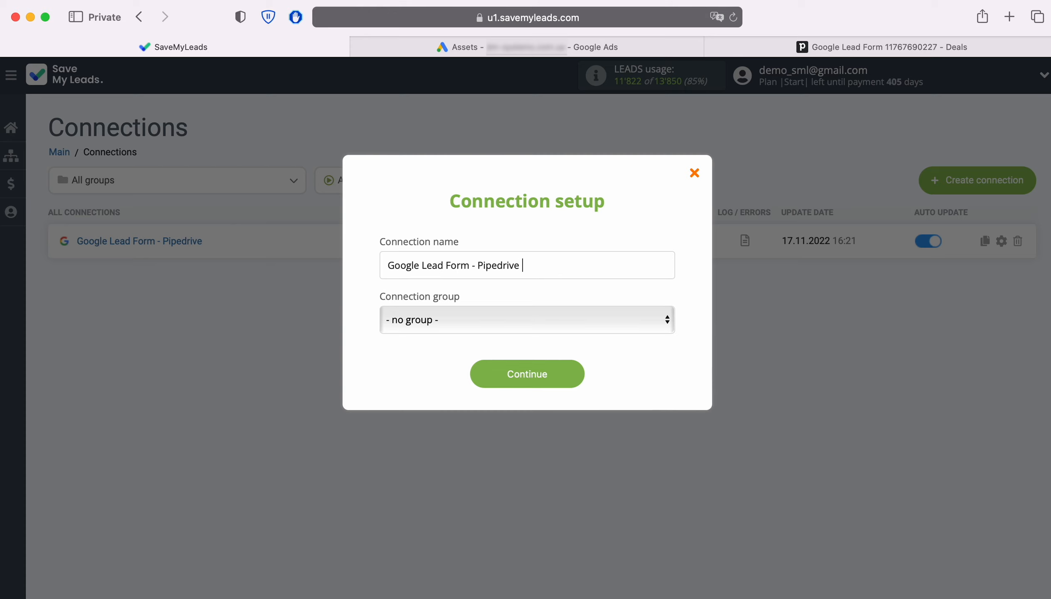